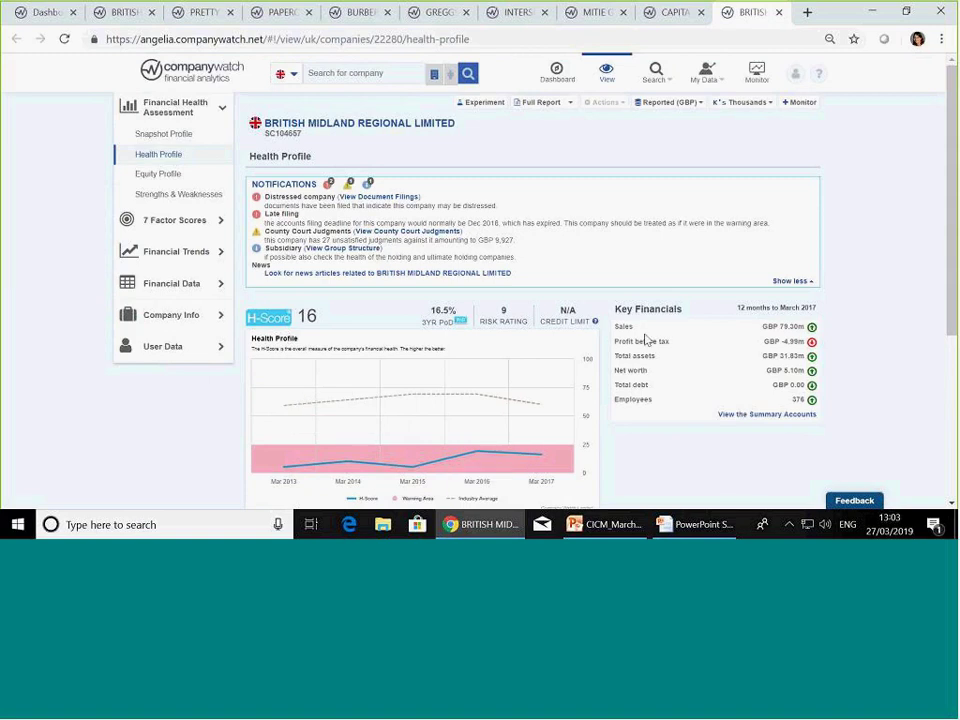
Step: Examine British Midland Regional Limited's health profile, comparing its H-Score with the industry average across the charted years
scroll(685, 470, "down", 2)
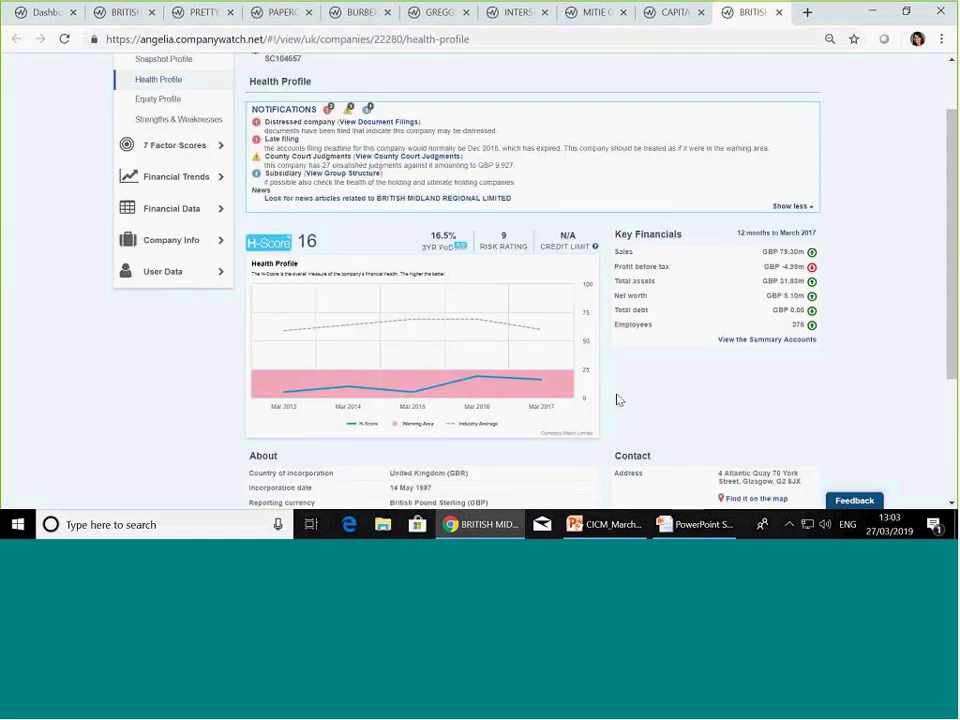
mouse_move(578, 404)
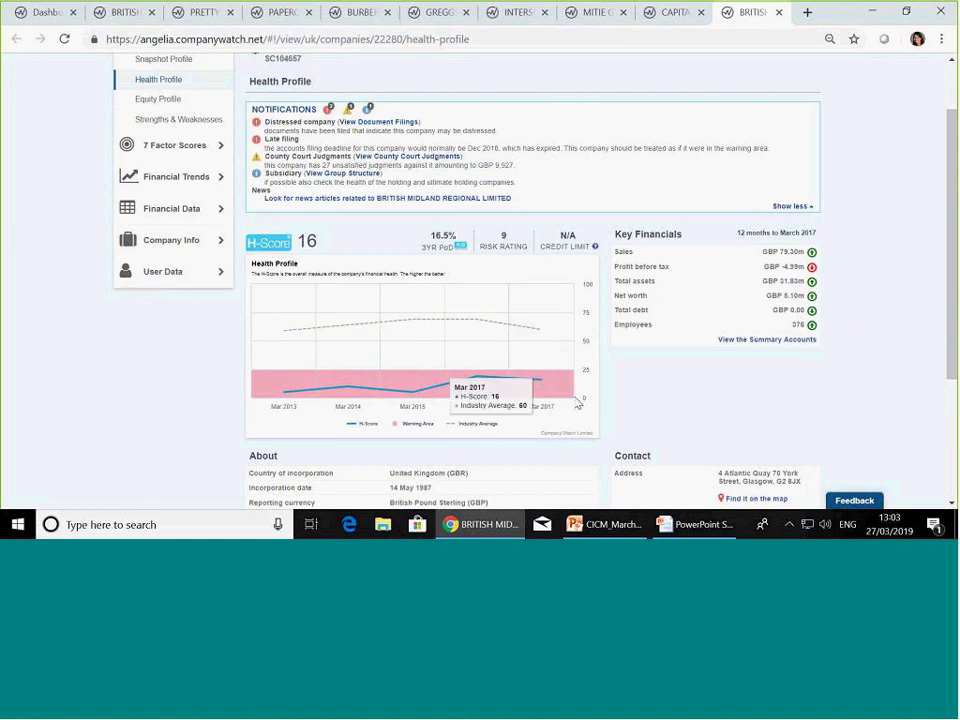
mouse_move(565, 376)
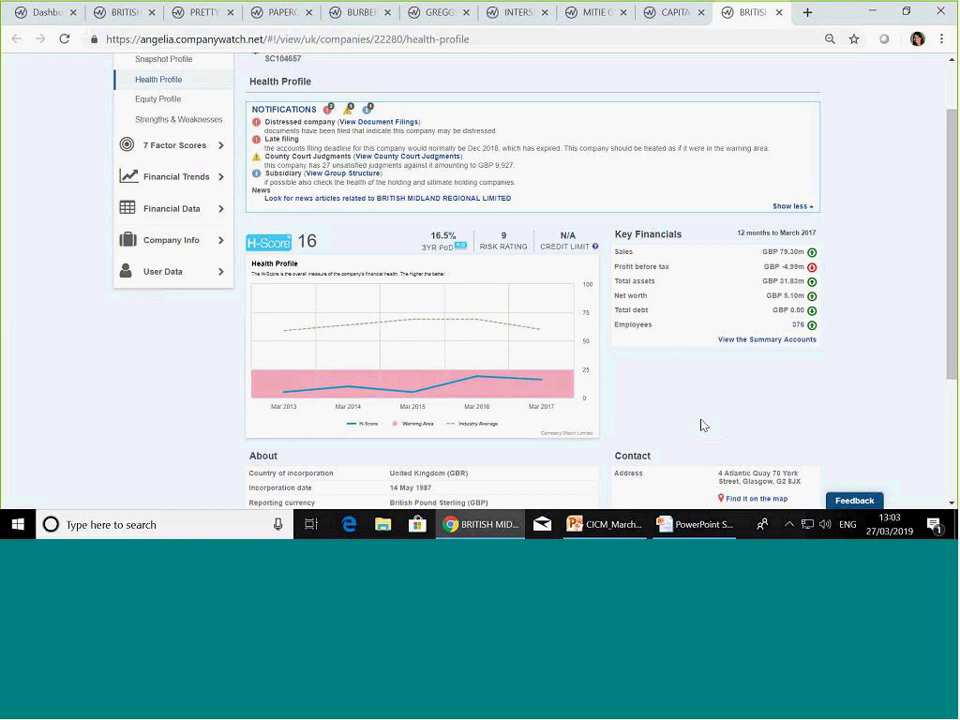
mouse_move(353, 329)
mouse_move(552, 384)
scroll(173, 217, "up", 1)
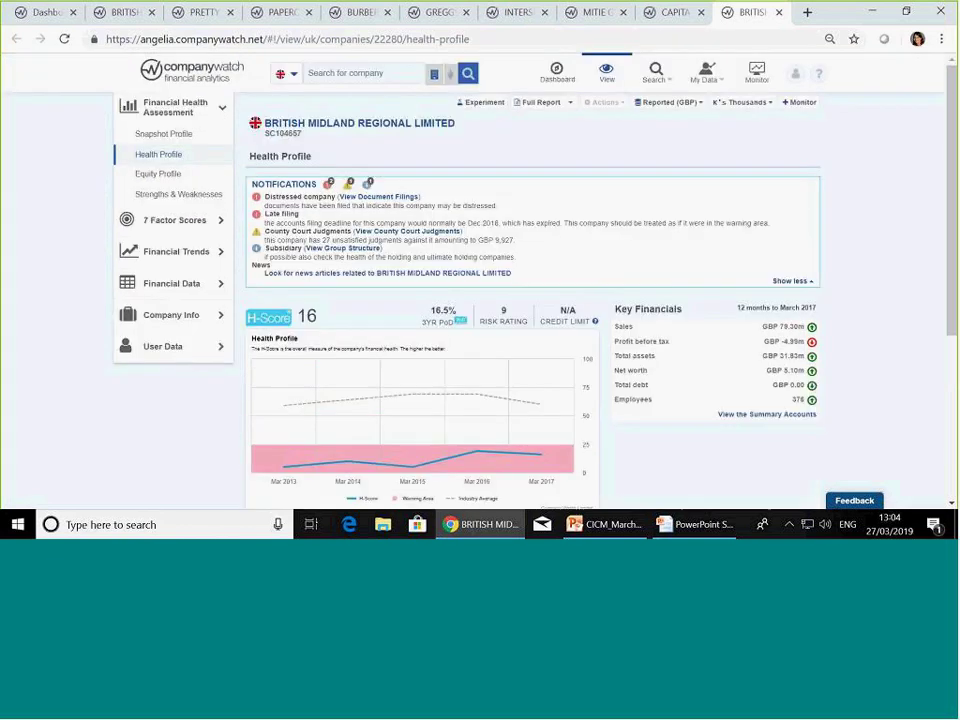
Step: Open British Midland Regional Limited's summary accounts and review the profit and loss and balance sheet figures
left_click(173, 284)
left_click(180, 309)
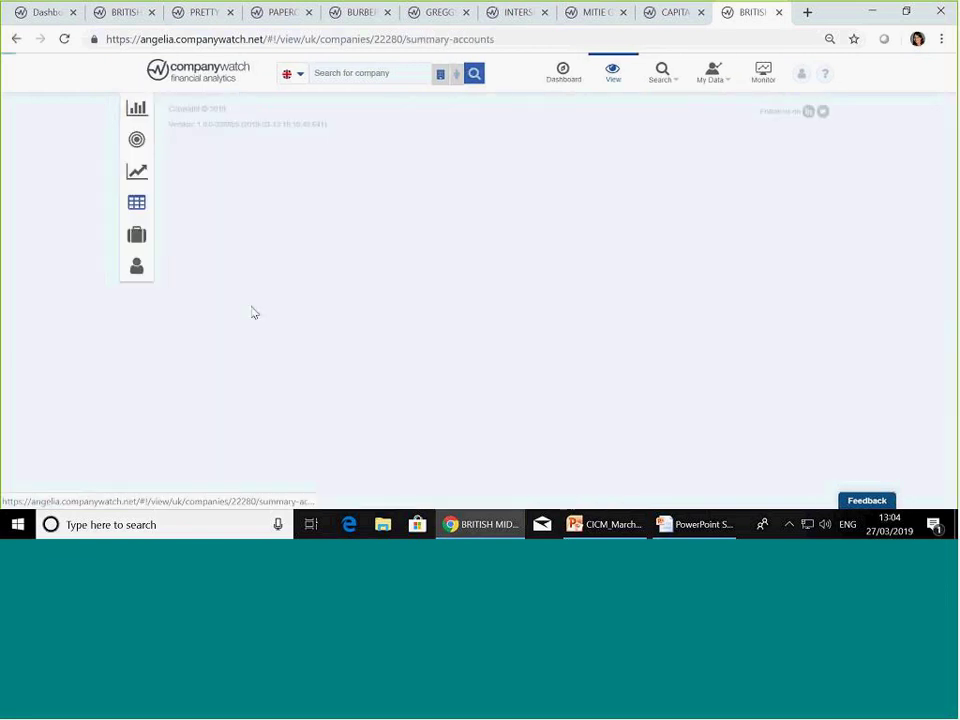
scroll(264, 300, "down", 1)
scroll(264, 300, "down", 3)
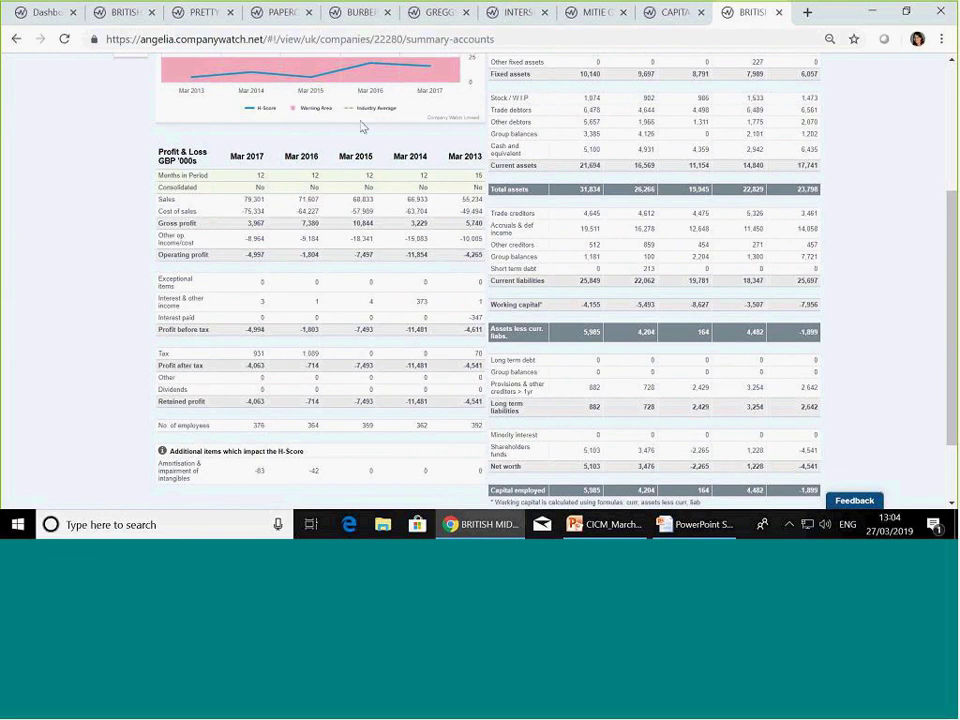
mouse_move(362, 69)
scroll(376, 70, "up", 1)
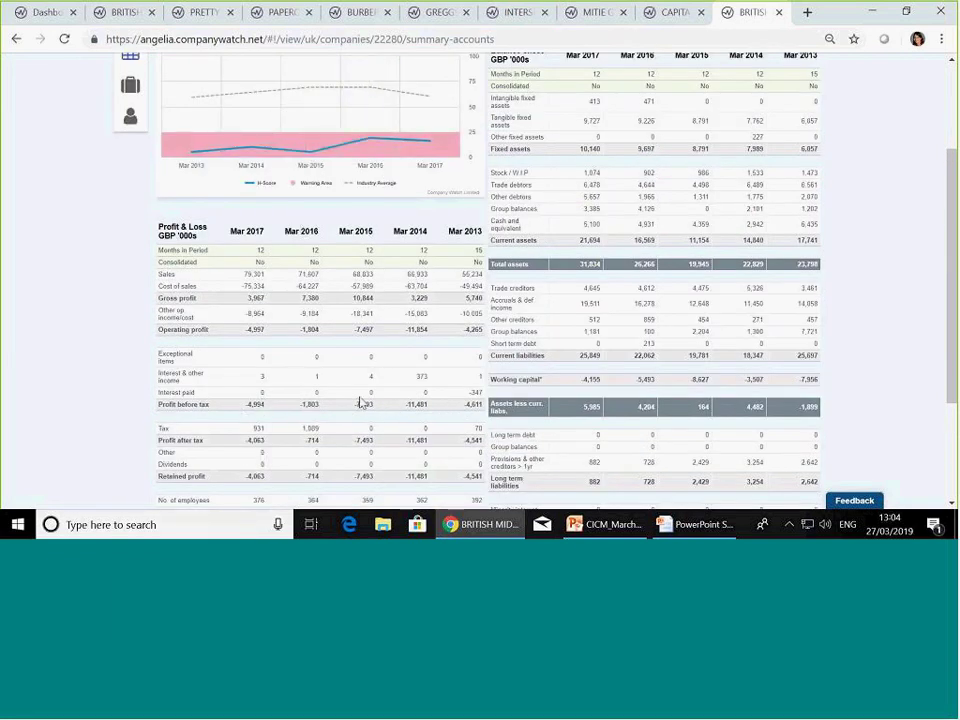
scroll(9, 343, "up", 2)
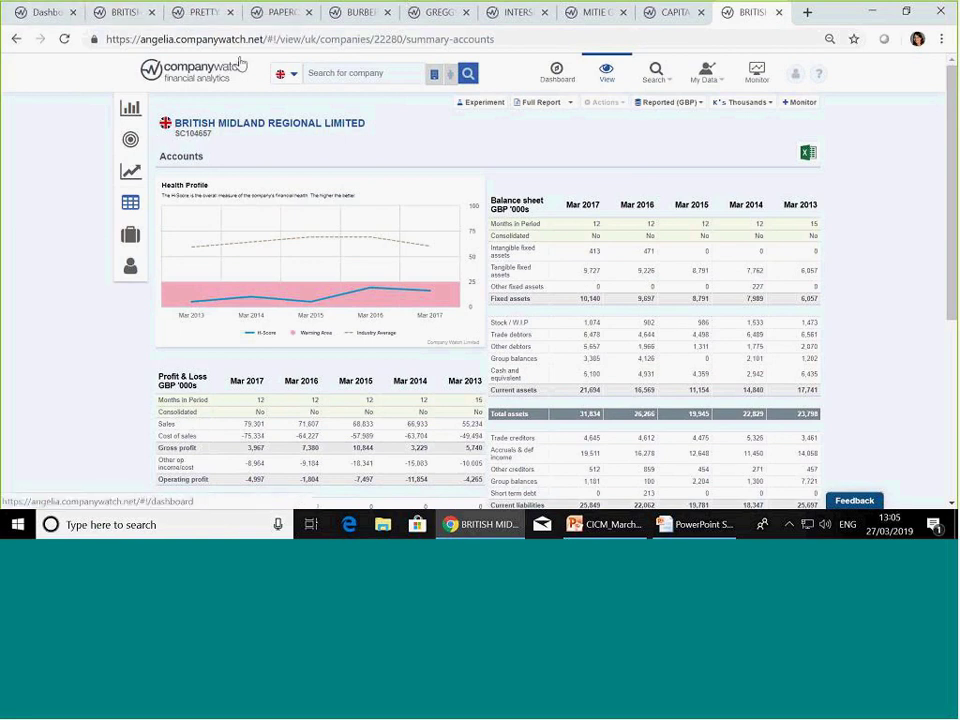
Step: Switch to Pretty Green Limited's health profile and inspect its H-Score points from September 2014 to January 2018
left_click(203, 15)
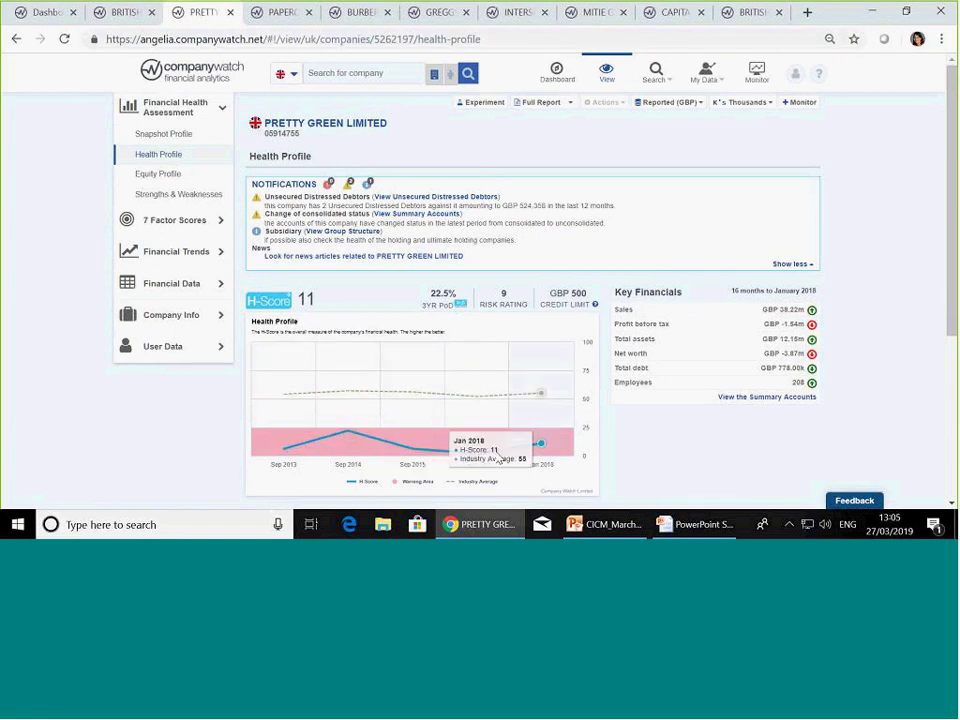
mouse_move(355, 437)
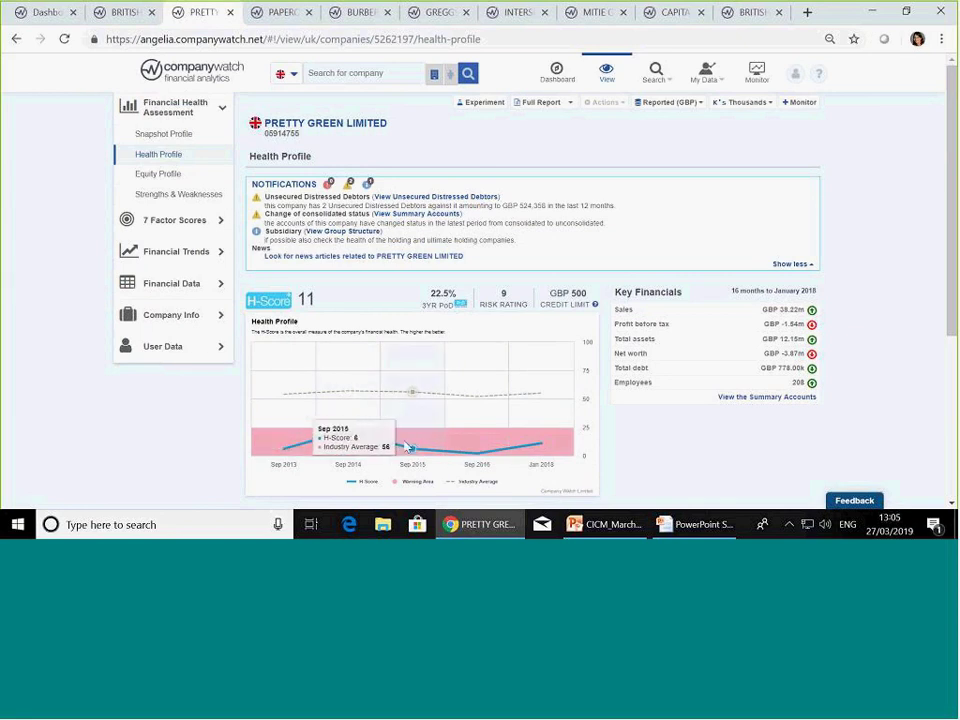
mouse_move(541, 443)
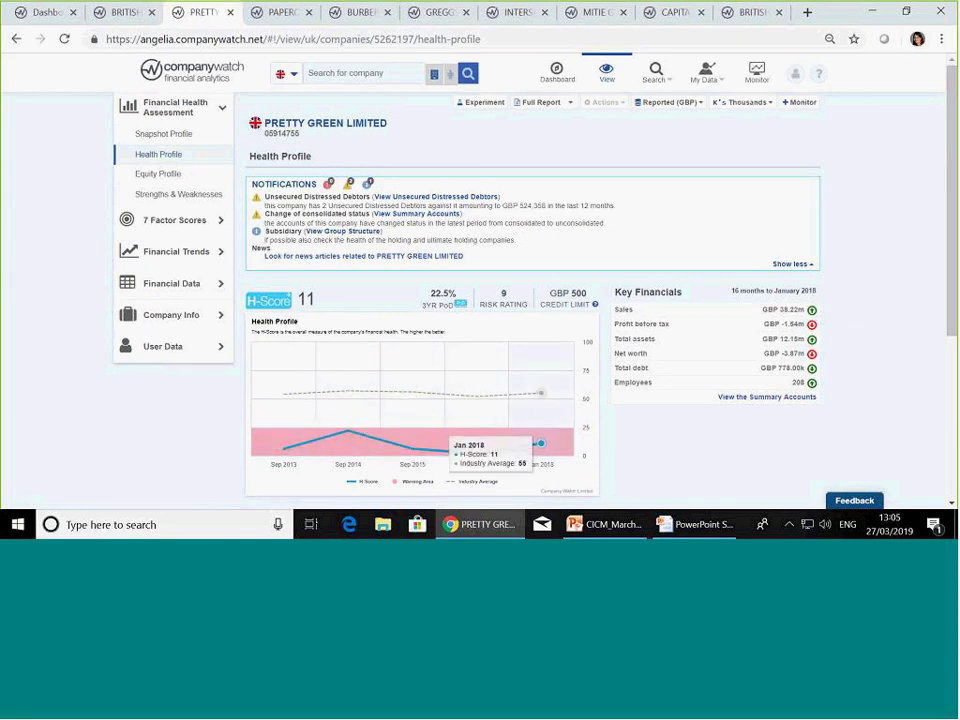
Step: View Pretty Green Limited's unsecured distressed debtors, followed by its summary accounts
left_click(415, 203)
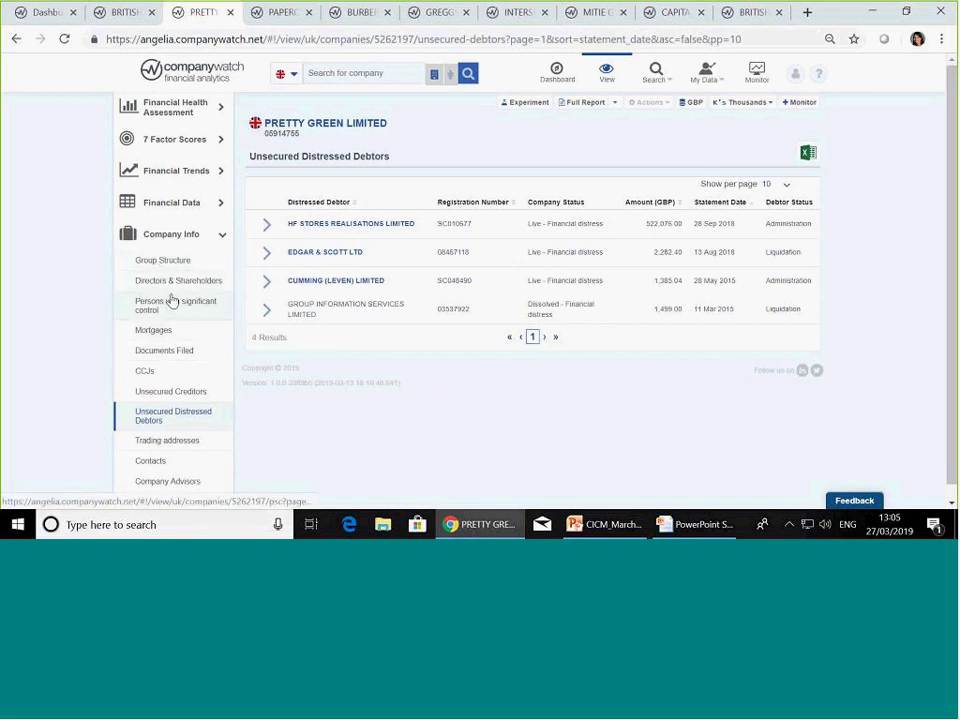
left_click(167, 200)
left_click(160, 229)
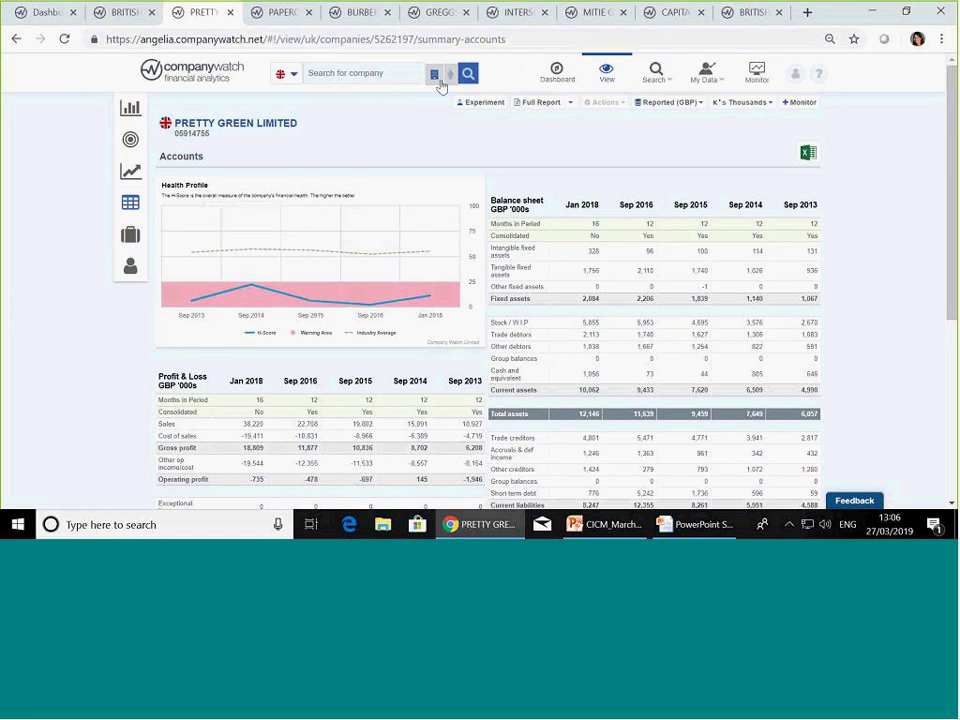
Step: Check Paperchase Worldwide Holdings Limited's health profile and review its profit and loss figures in the summary accounts
left_click(285, 15)
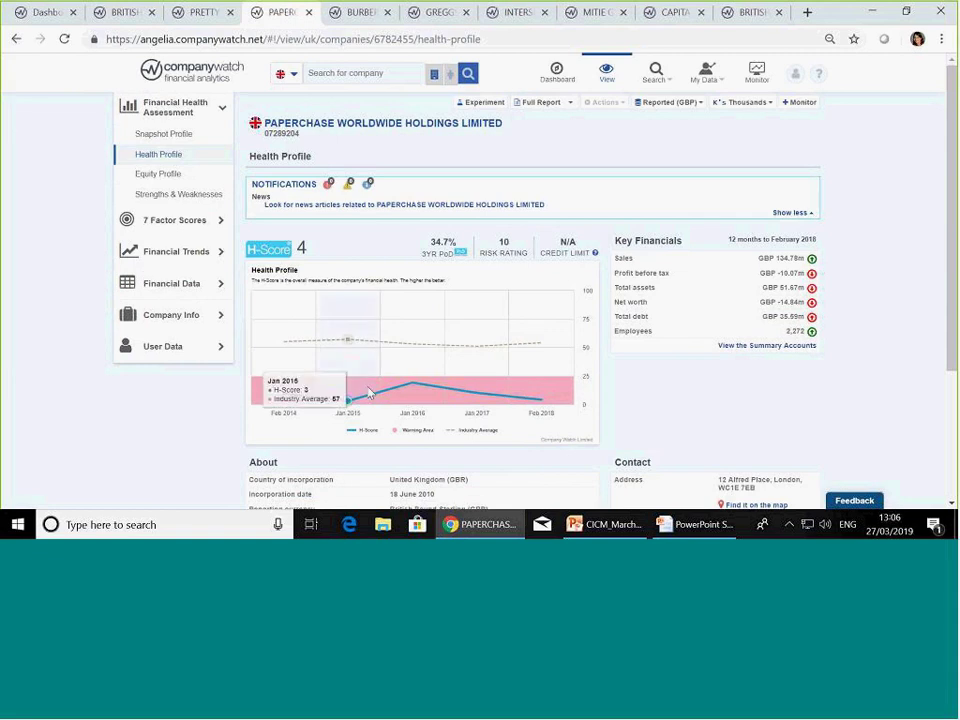
mouse_move(184, 289)
left_click(225, 356)
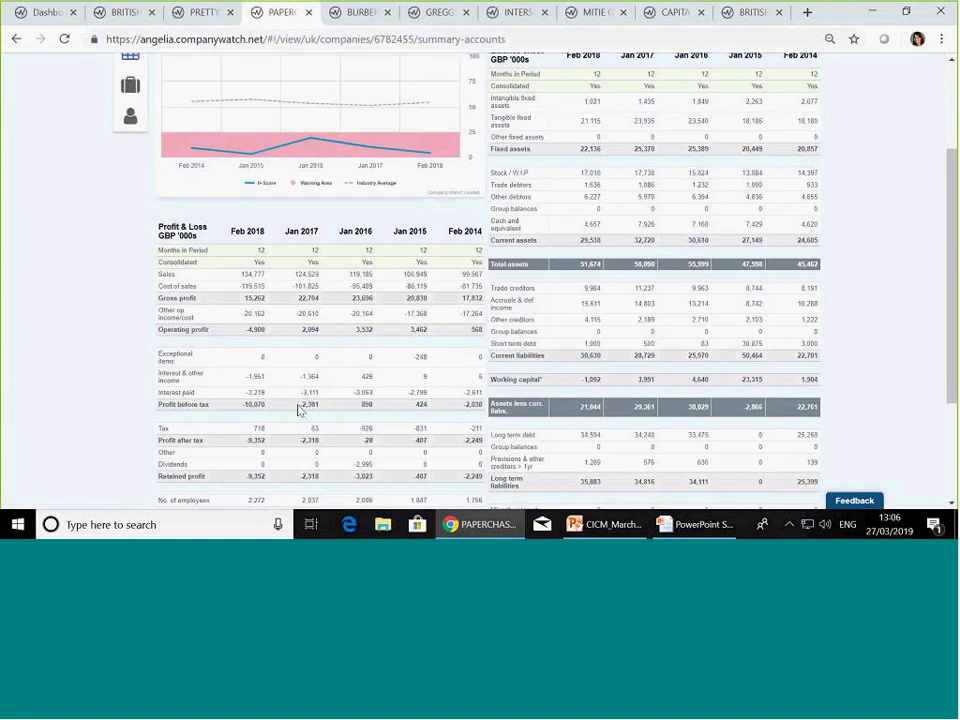
scroll(264, 403, "up", 3)
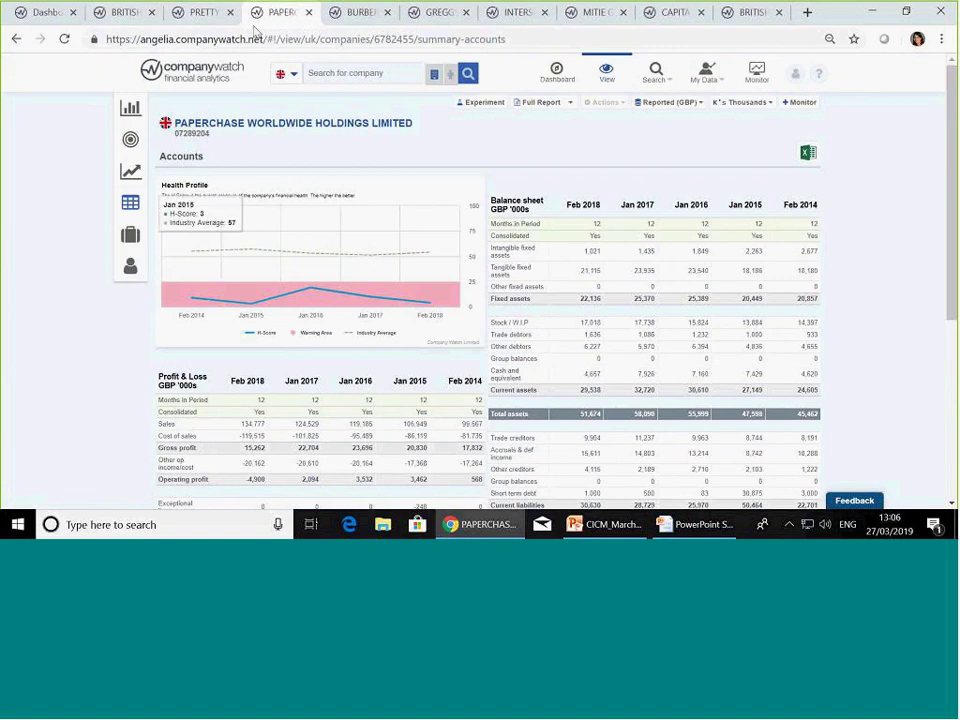
Step: Review Burberry Group PLC's health profile and its equity profile with the share price chart
left_click(350, 14)
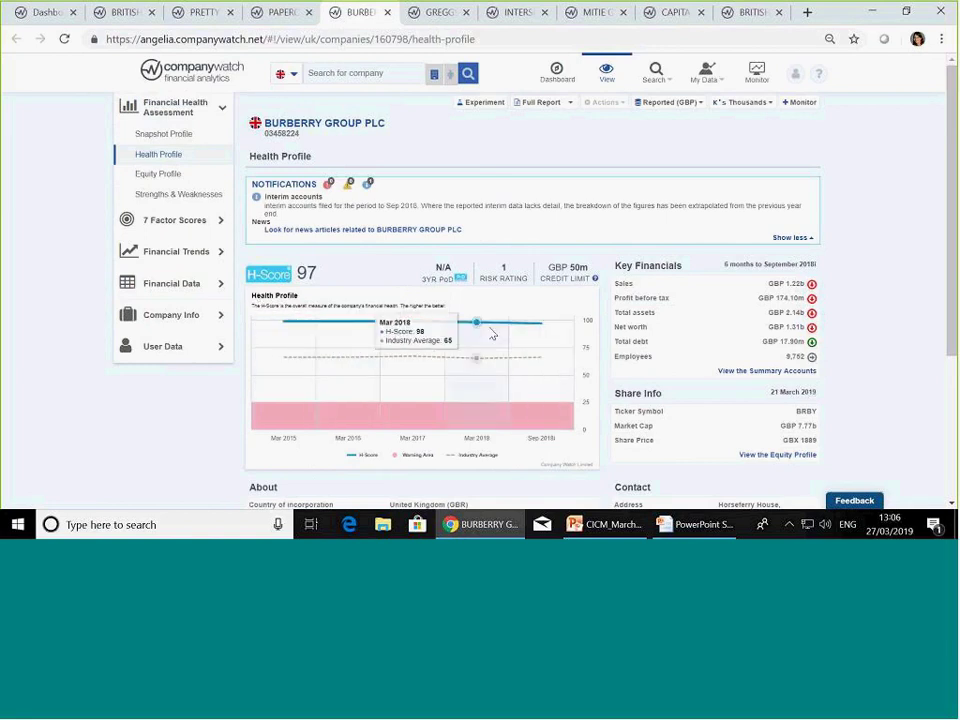
left_click(138, 175)
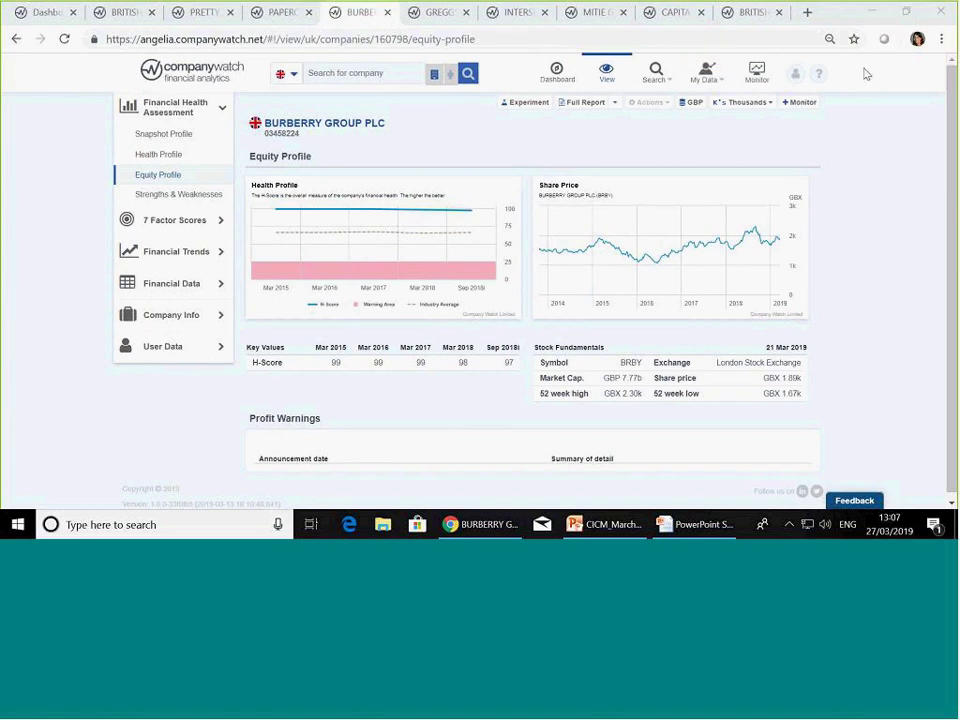
left_click(275, 12)
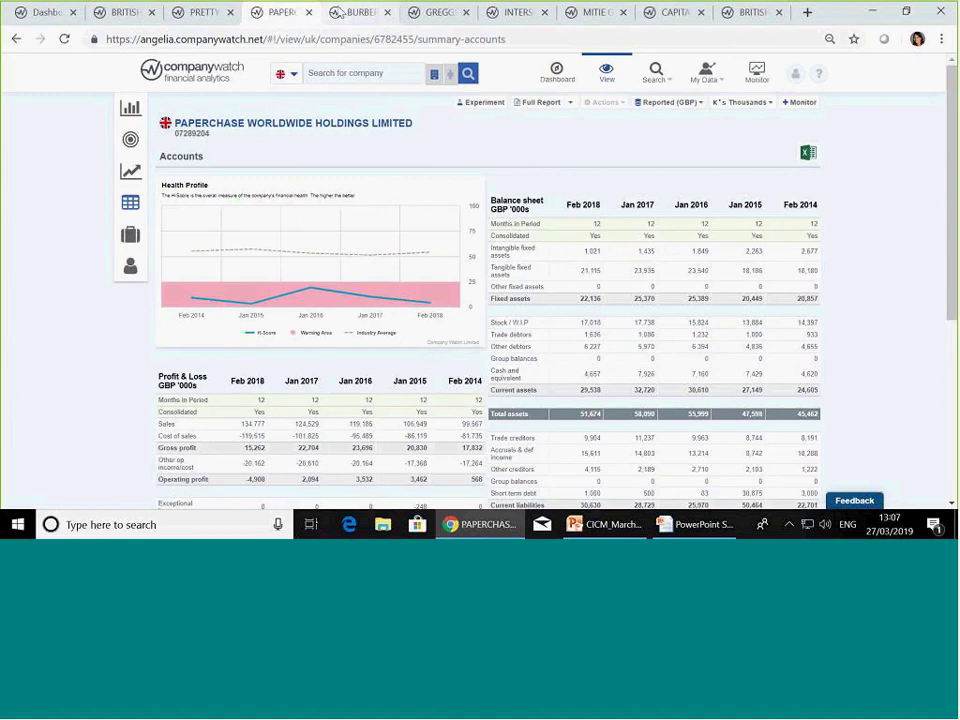
left_click(365, 12)
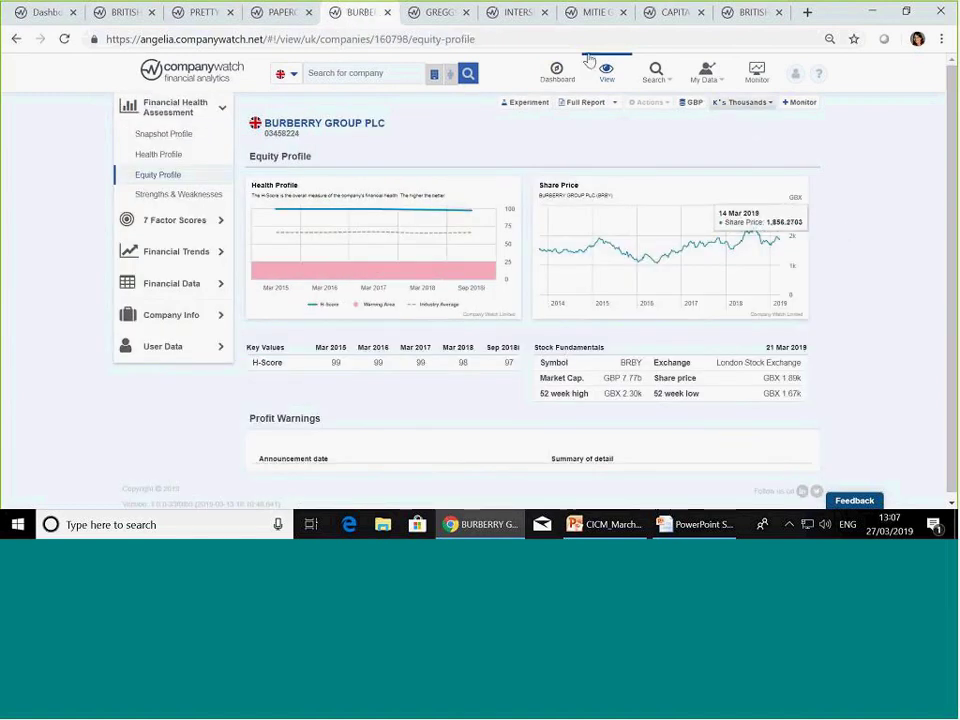
Step: Review Greggs PLC's health profile and its equity profile with the share price chart
left_click(440, 12)
mouse_move(368, 338)
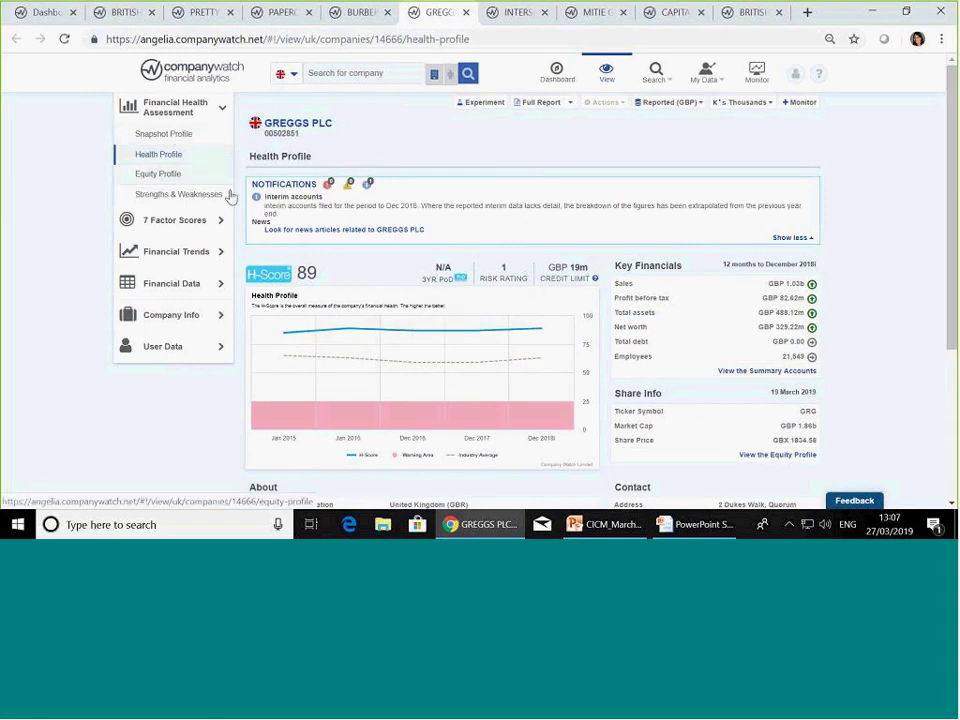
left_click(148, 176)
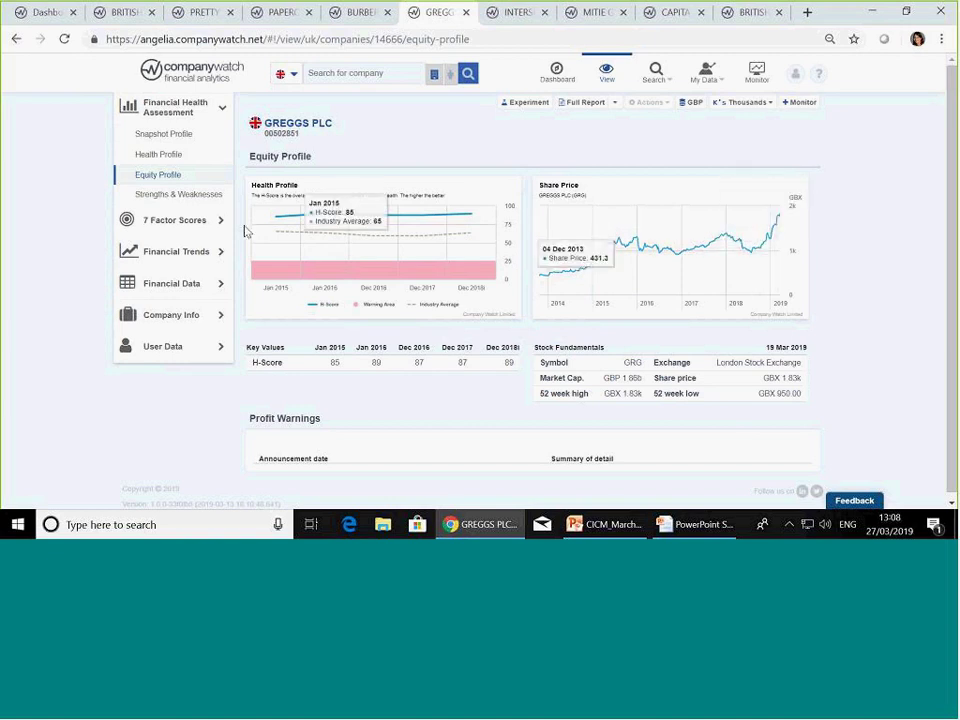
Step: Open Greggs PLC's summary accounts and review sales and profit before tax in the profit and loss table
left_click(174, 287)
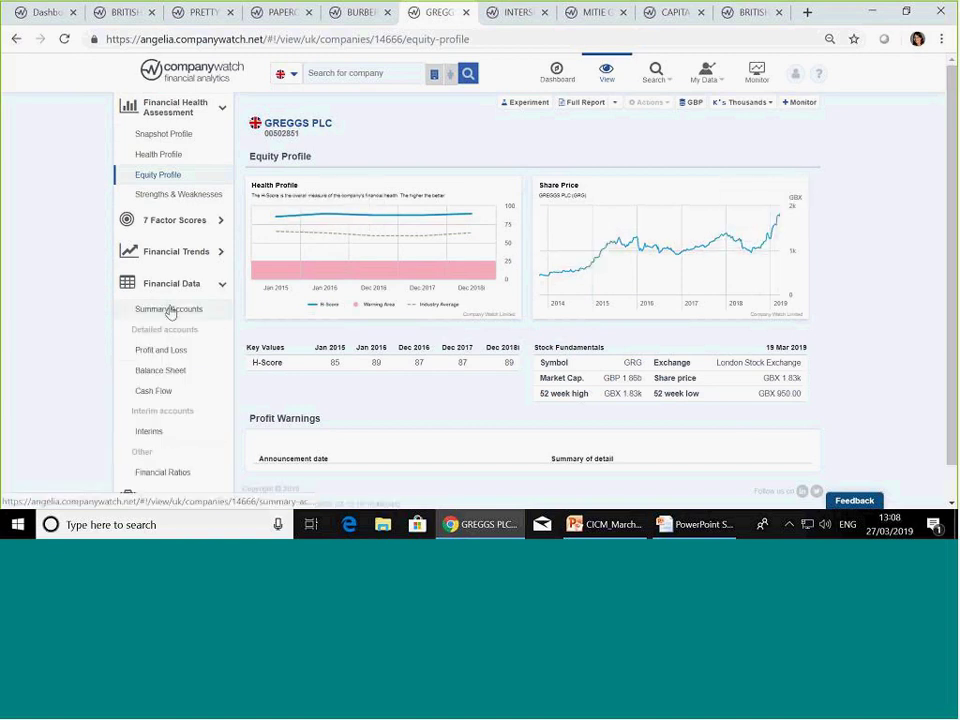
left_click(169, 311)
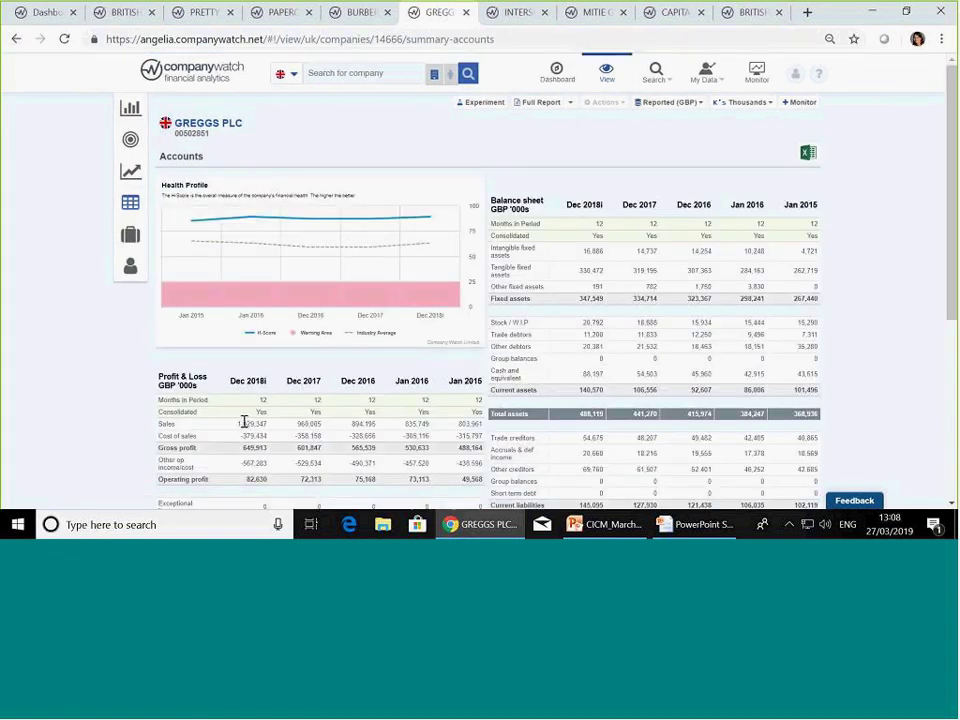
scroll(245, 423, "down", 2)
scroll(245, 423, "down", 1)
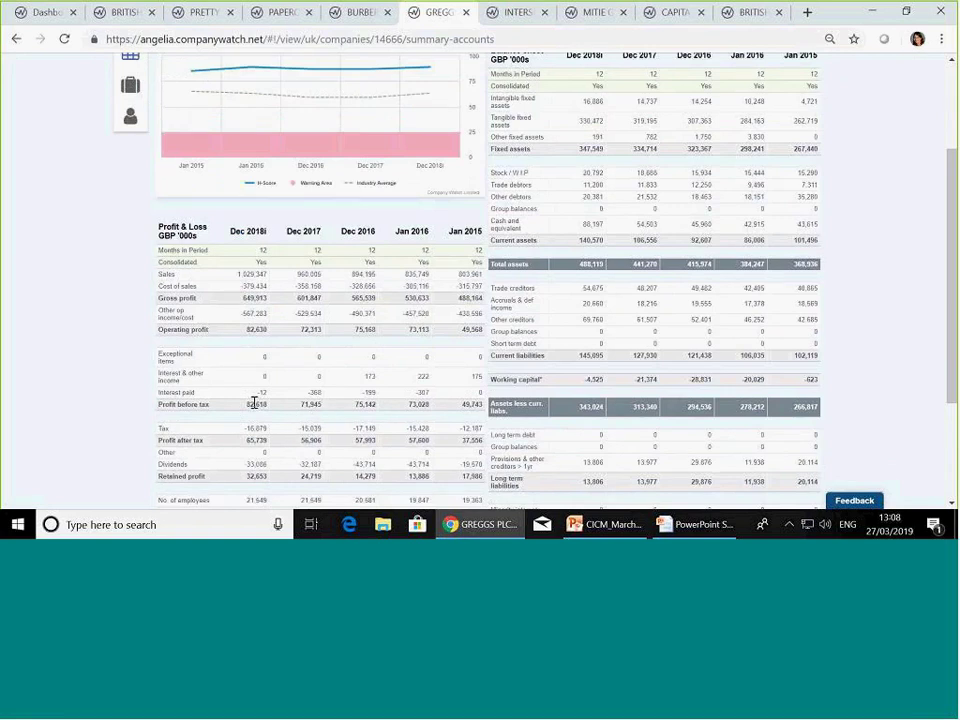
scroll(255, 404, "up", 3)
Step: Examine Carillion PLC's strengths and weaknesses, inspecting the H-Score trend and the profit, asset and funding management chart
mouse_move(200, 220)
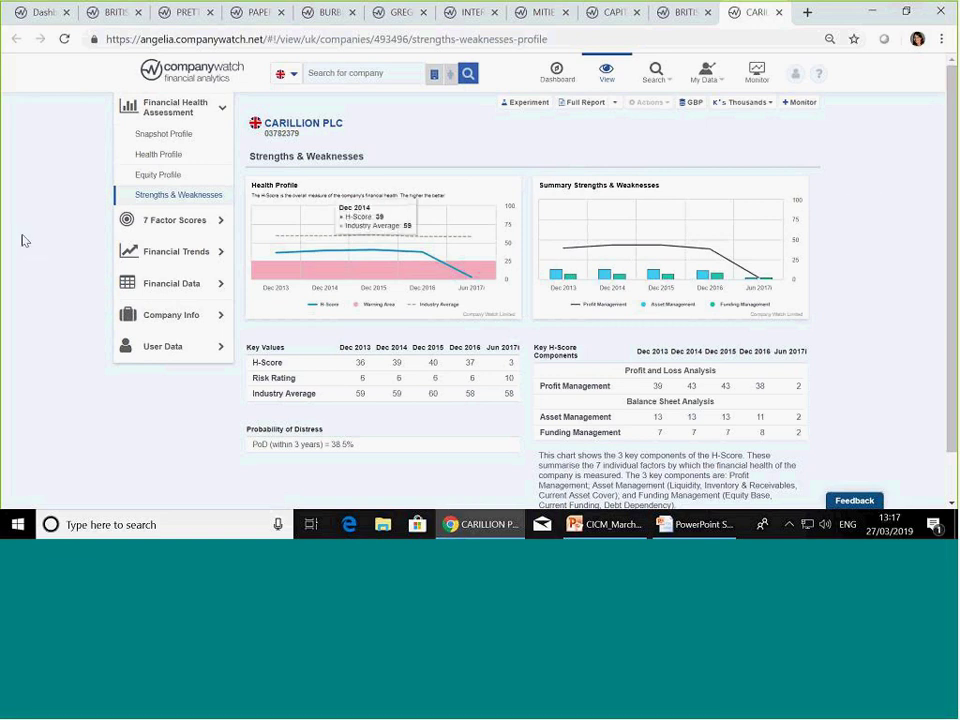
mouse_move(490, 287)
mouse_move(422, 257)
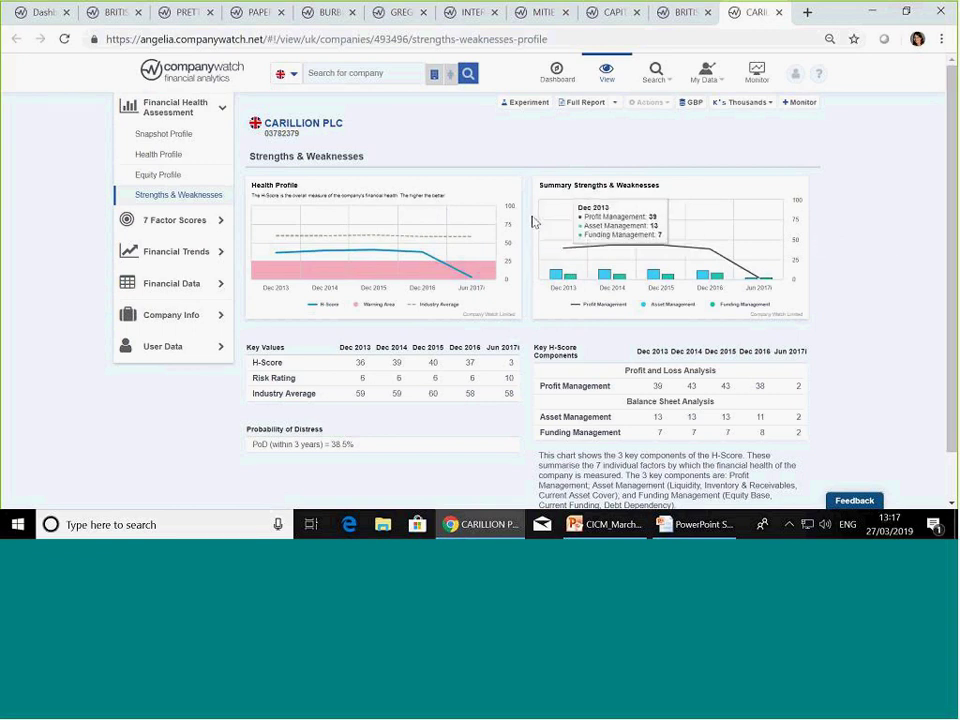
mouse_move(607, 241)
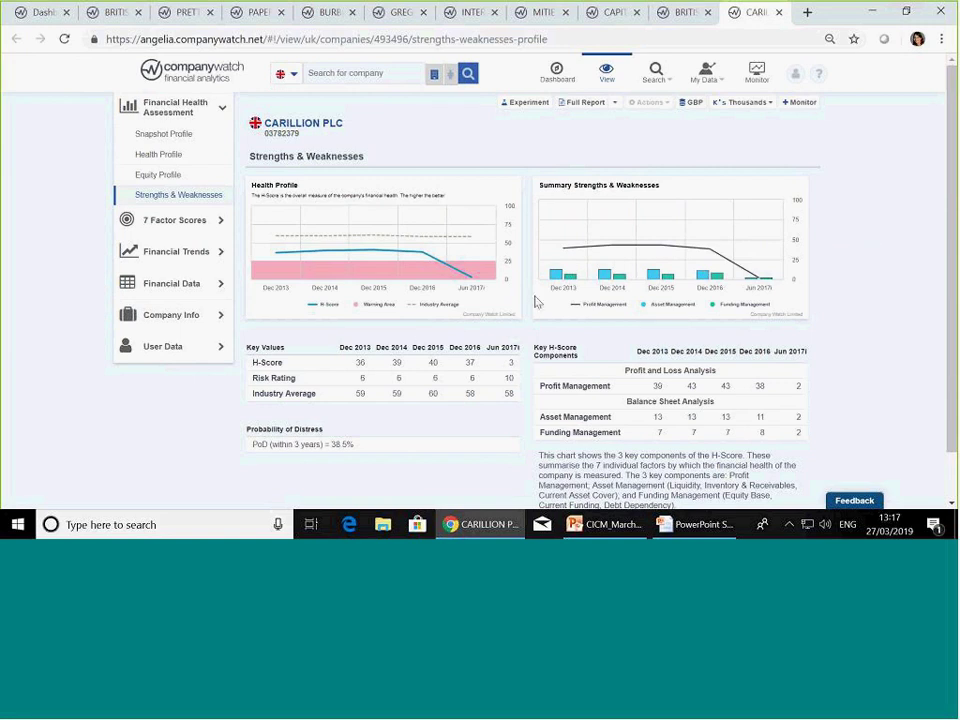
mouse_move(556, 281)
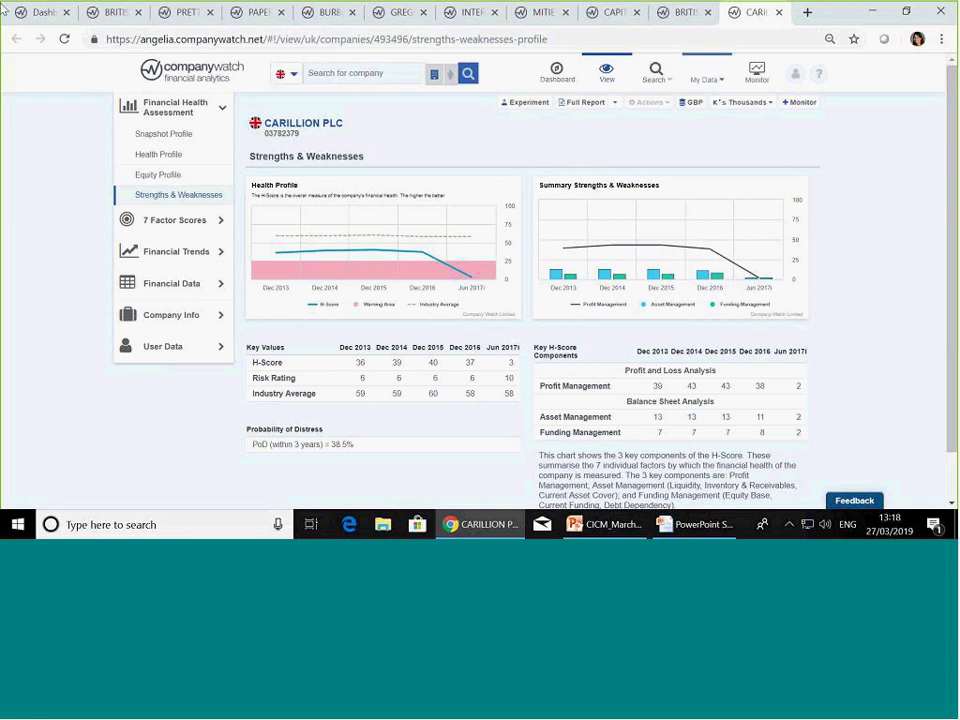
Step: Open Carillion PLC's summary accounts and review the profit and loss down to profit before tax
left_click(158, 290)
left_click(160, 310)
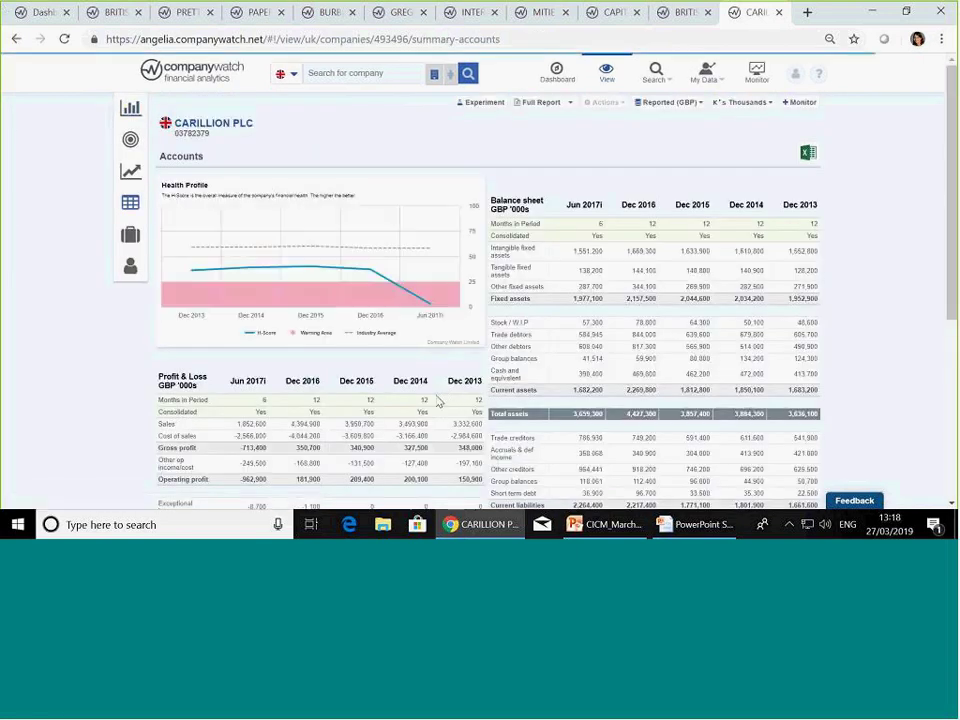
scroll(313, 460, "down", 2)
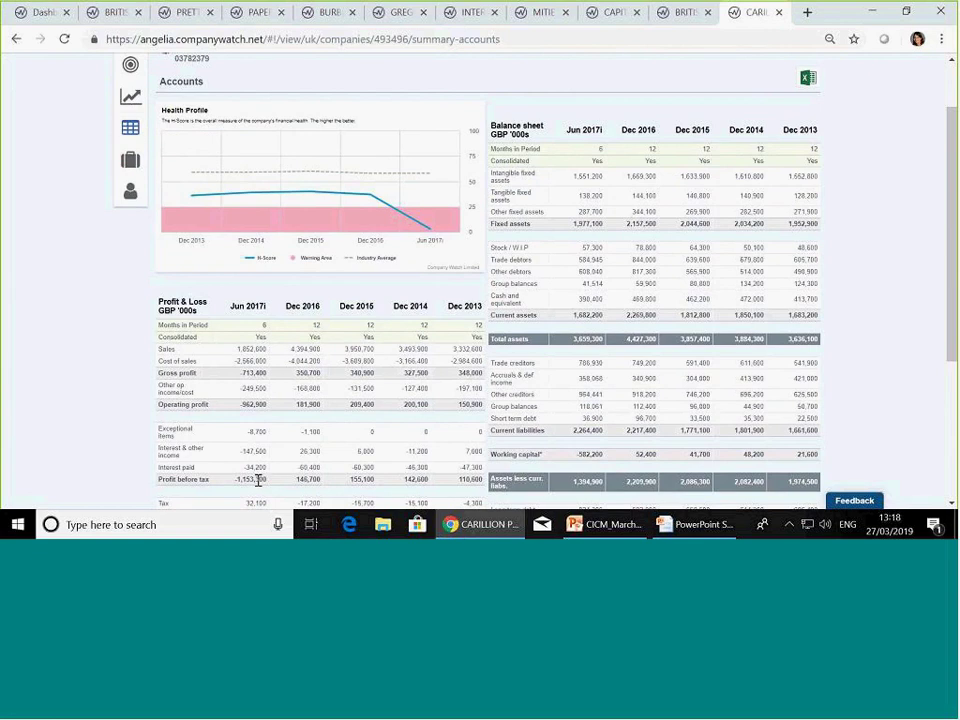
scroll(258, 480, "up", 2)
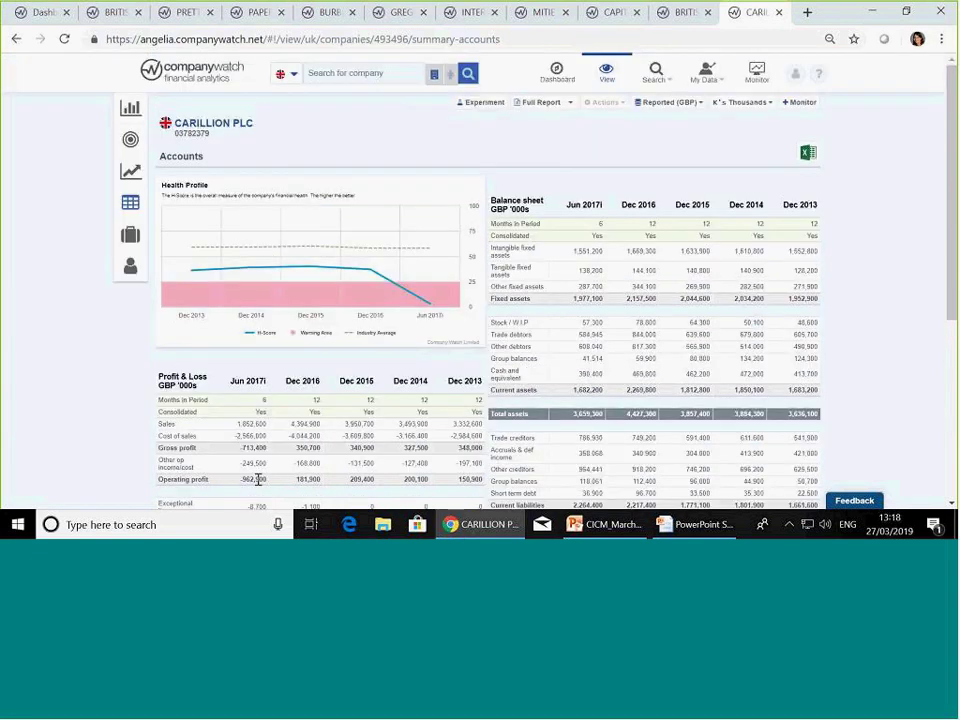
Step: Examine Carillion PLC's balance sheet, comparing intangible fixed assets with net worth across the periods
scroll(444, 444, "down", 6)
scroll(444, 438, "up", 3)
scroll(471, 437, "down", 1)
scroll(454, 417, "up", 1)
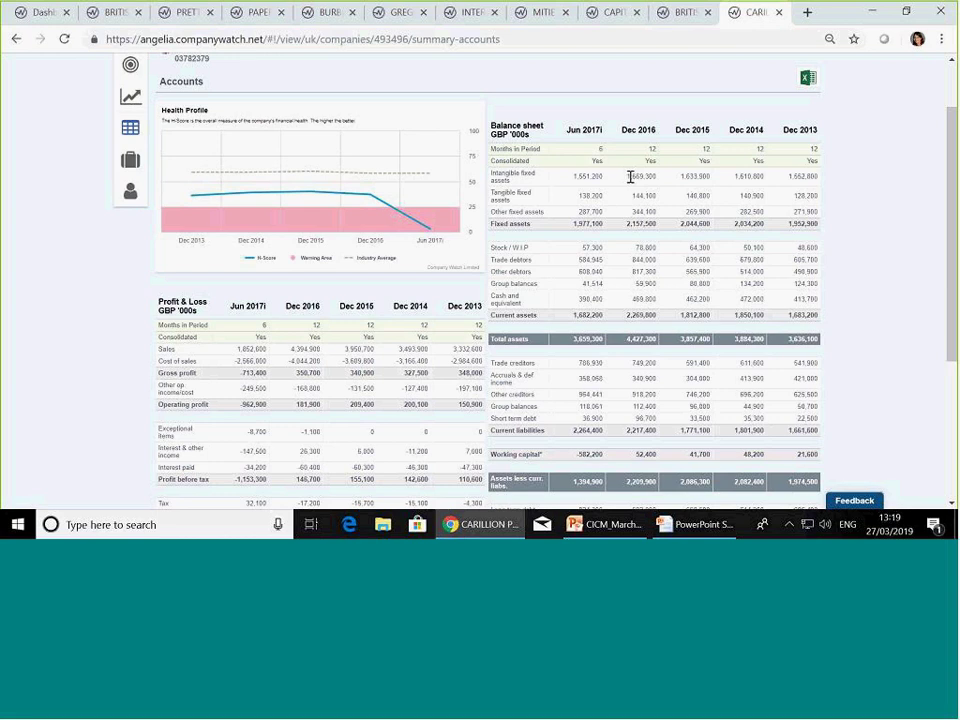
scroll(630, 177, "down", 5)
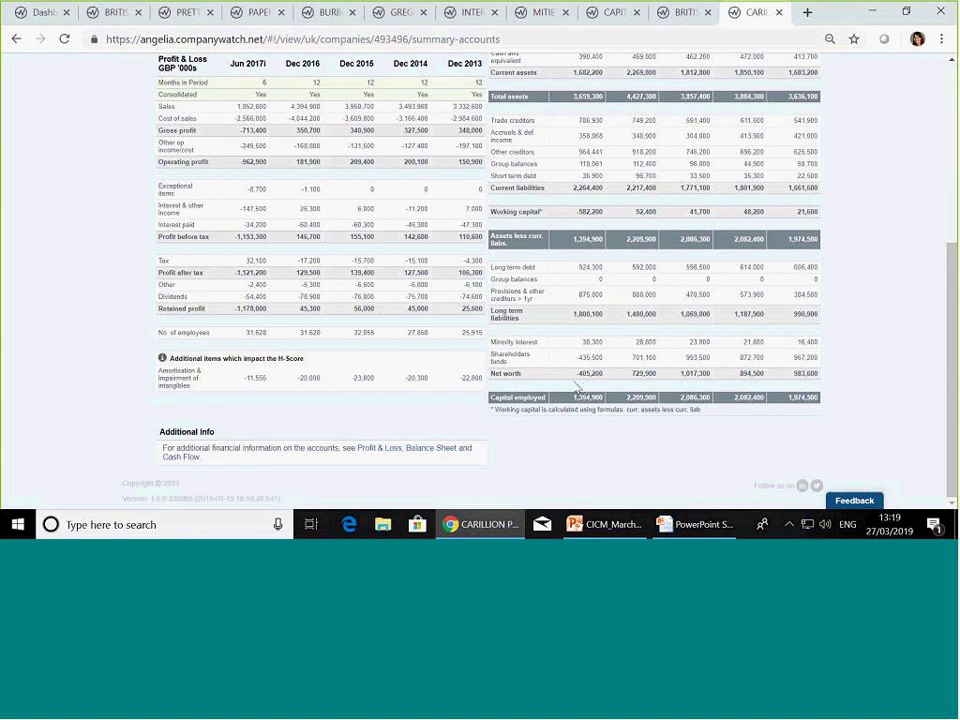
scroll(580, 300, "up", 5)
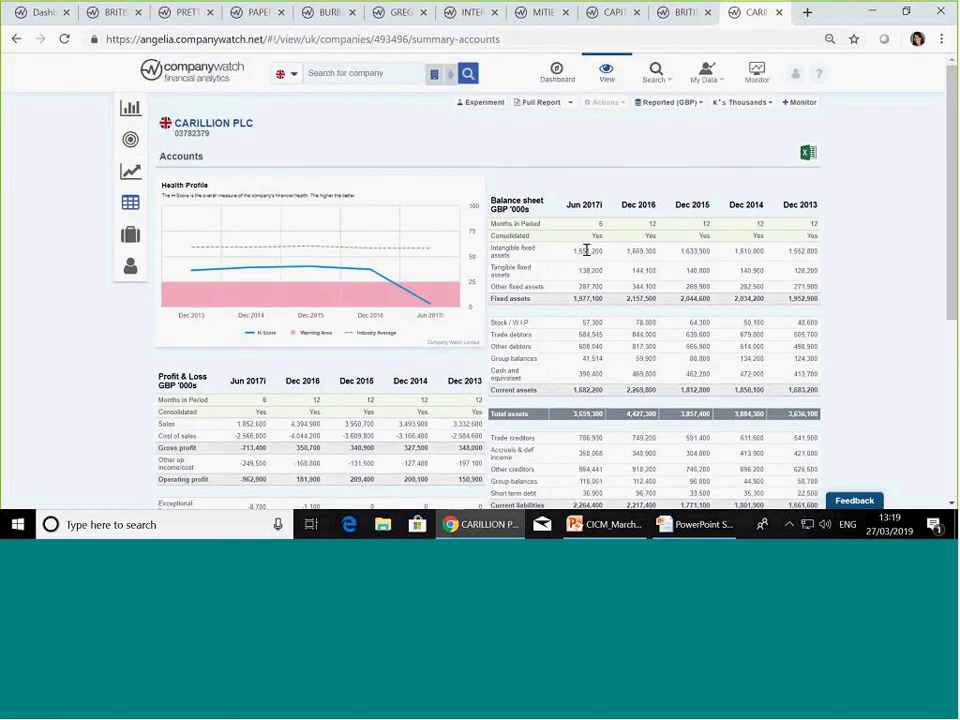
Step: Review Carillion PLC's net worth, current liabilities and working capital in the balance sheet
scroll(585, 255, "down", 5)
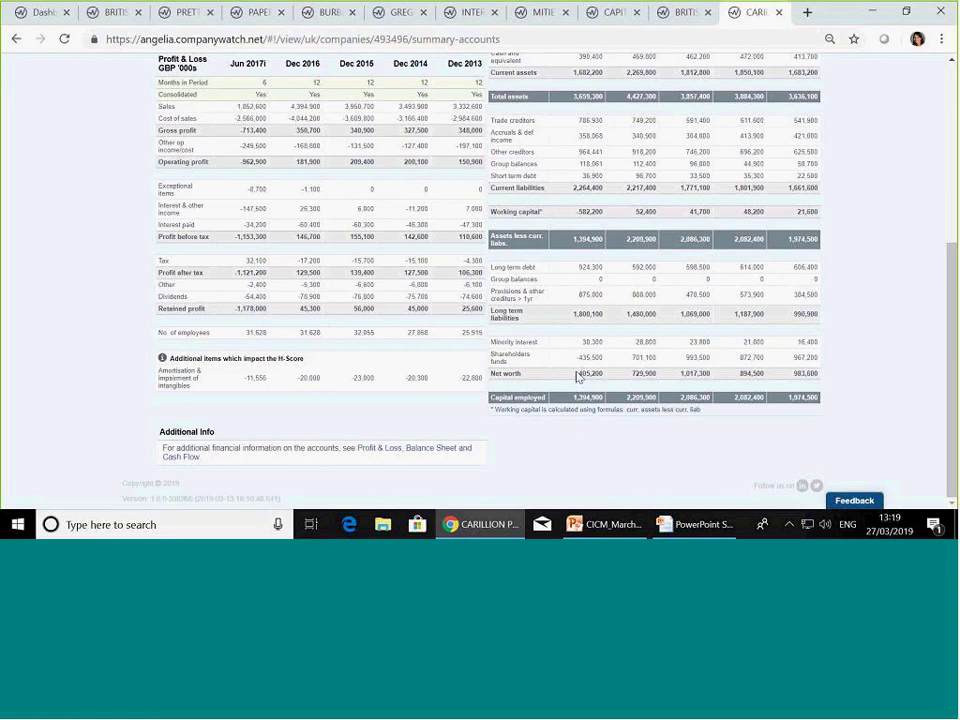
scroll(585, 375, "up", 3)
scroll(596, 378, "down", 3)
scroll(630, 385, "up", 1)
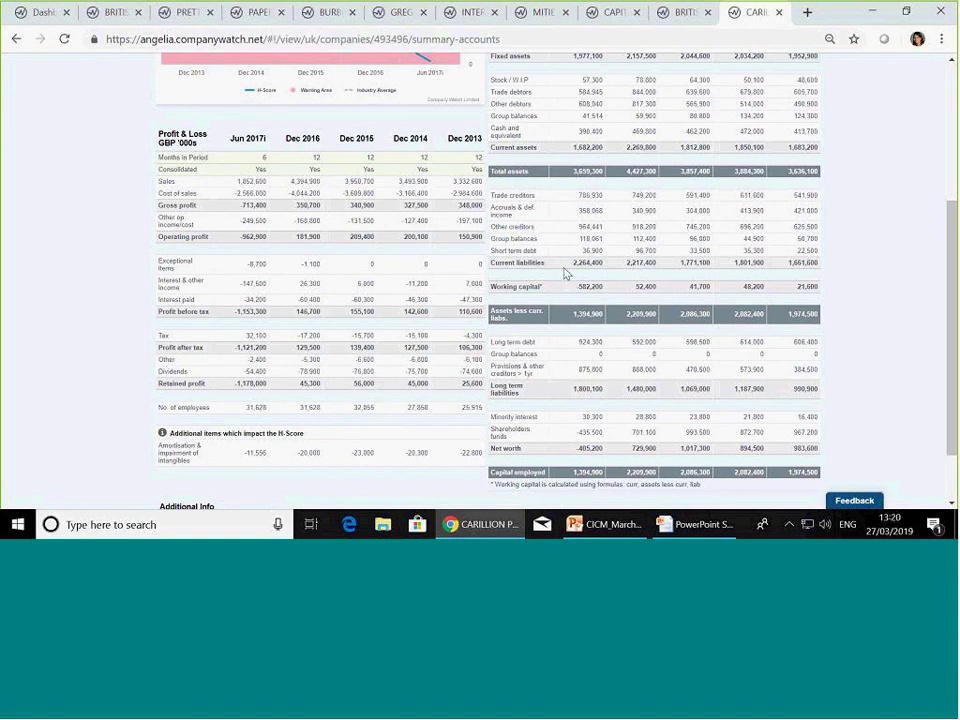
scroll(503, 308, "up", 5)
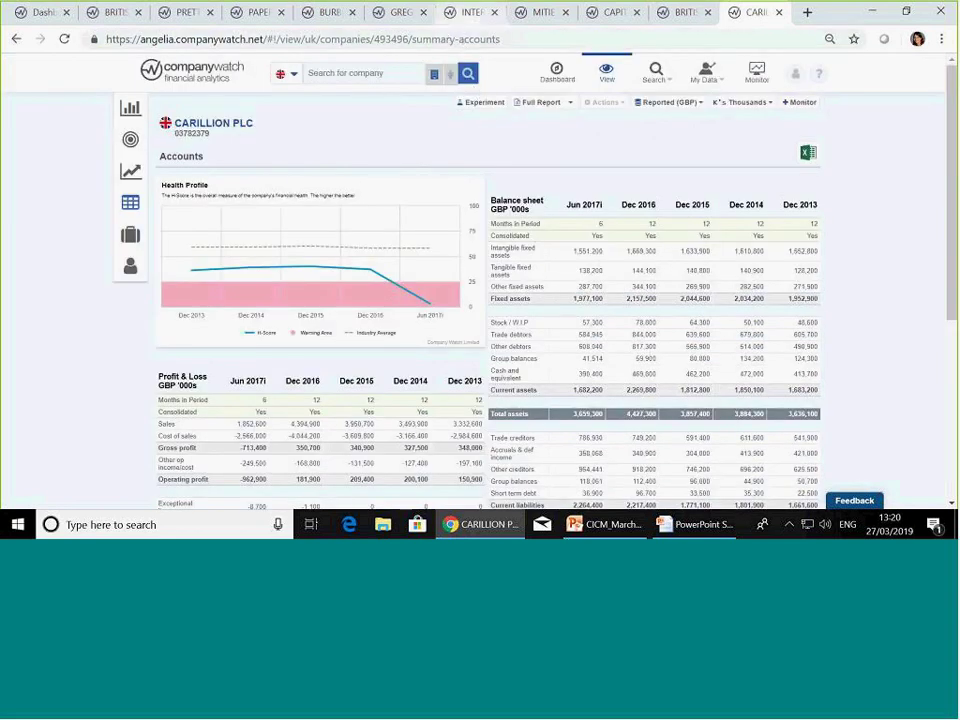
Step: Open Interserve PLC's strengths and weaknesses and inspect the H-Score trend and the profit, asset and funding management chart
left_click(470, 12)
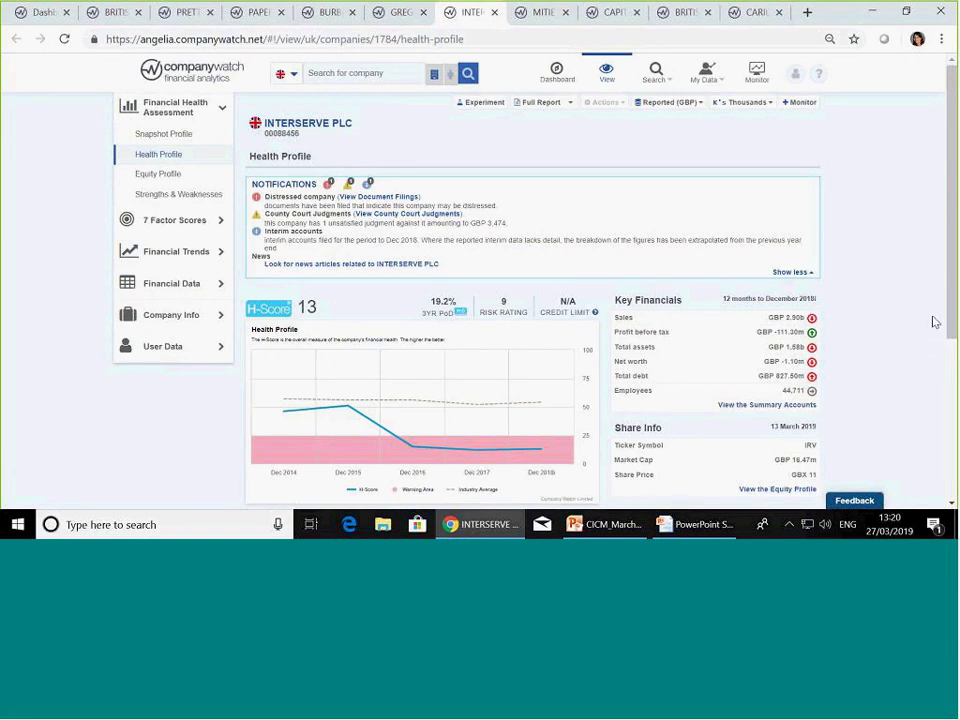
left_click(160, 196)
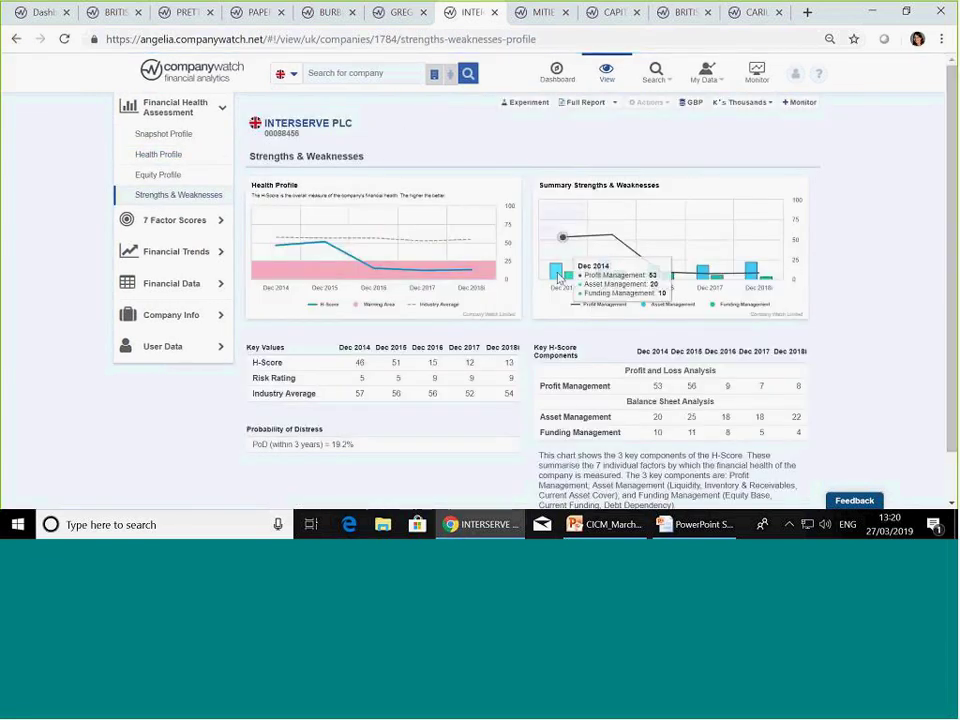
mouse_move(770, 289)
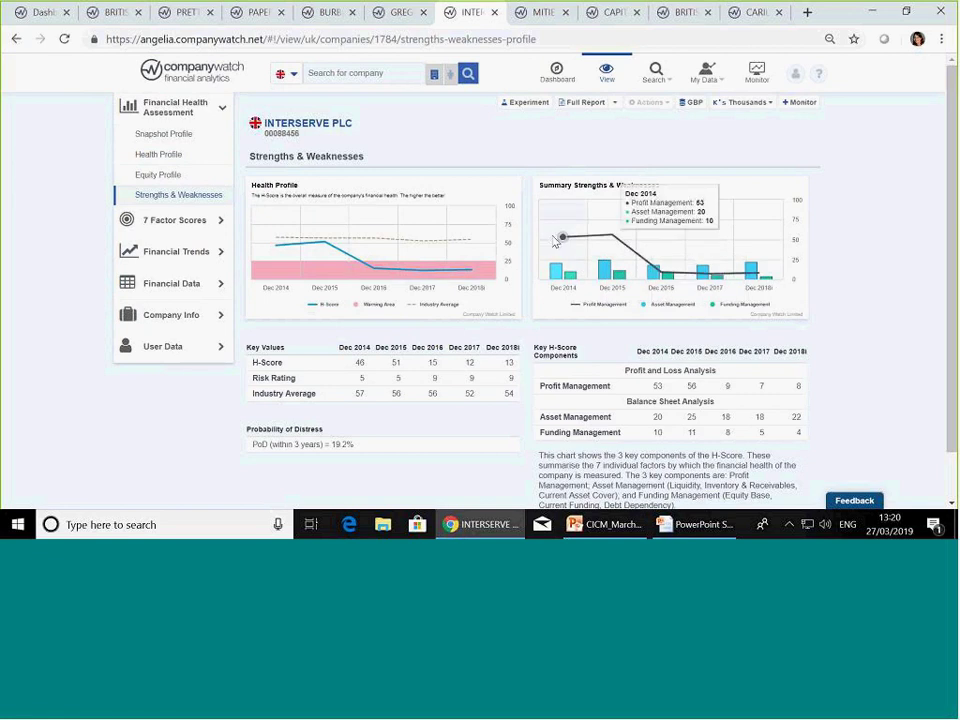
mouse_move(298, 243)
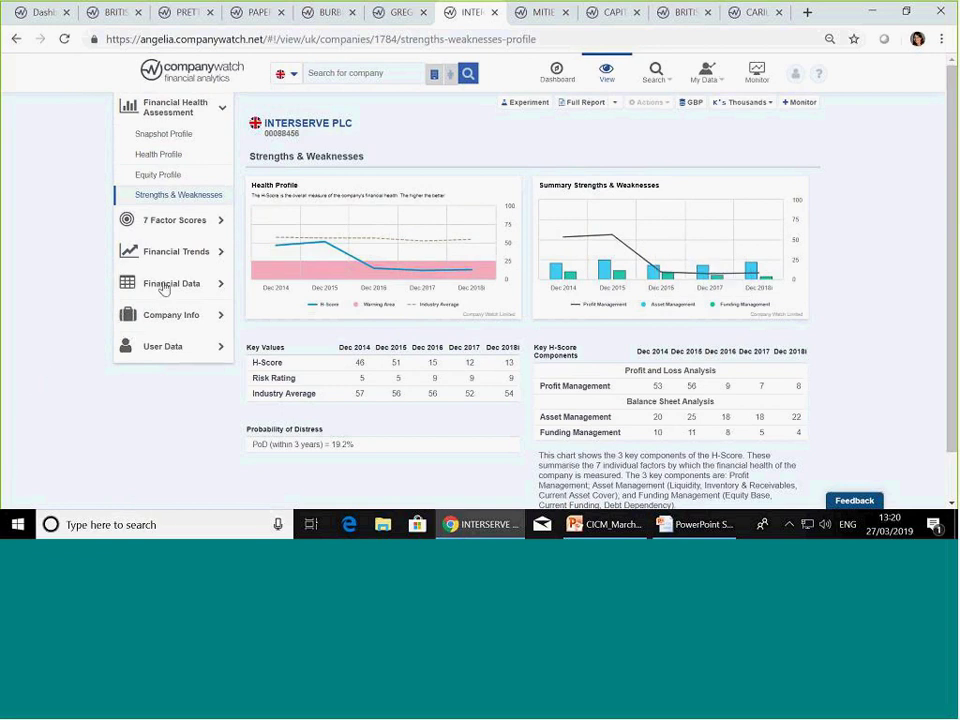
Step: Open Interserve PLC's summary accounts and review the profit and loss down to profit before tax
left_click(165, 287)
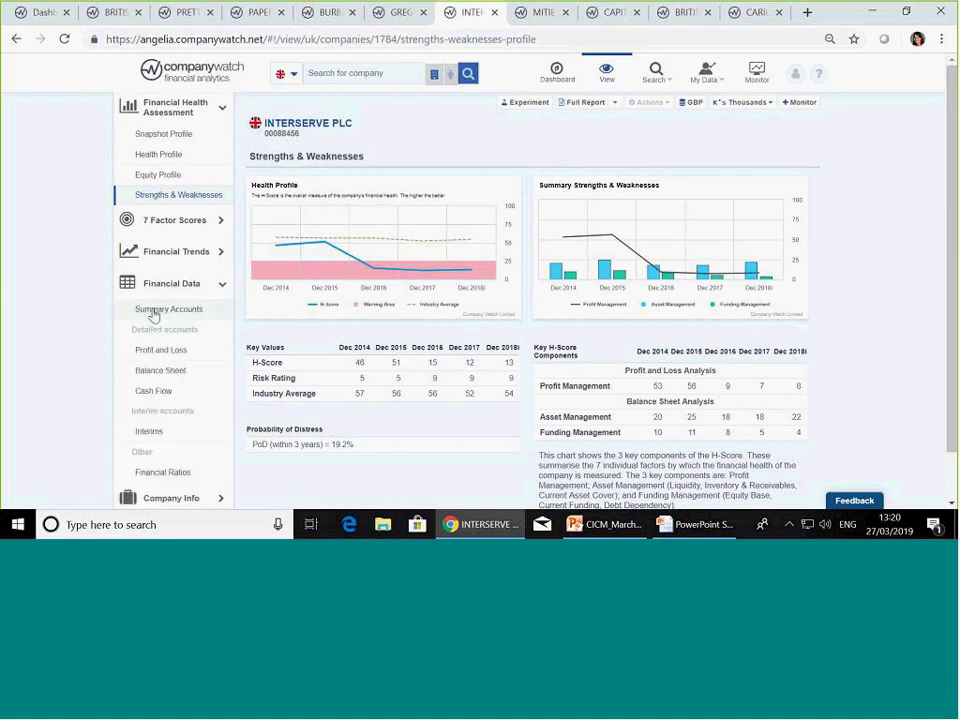
left_click(153, 310)
scroll(337, 346, "down", 3)
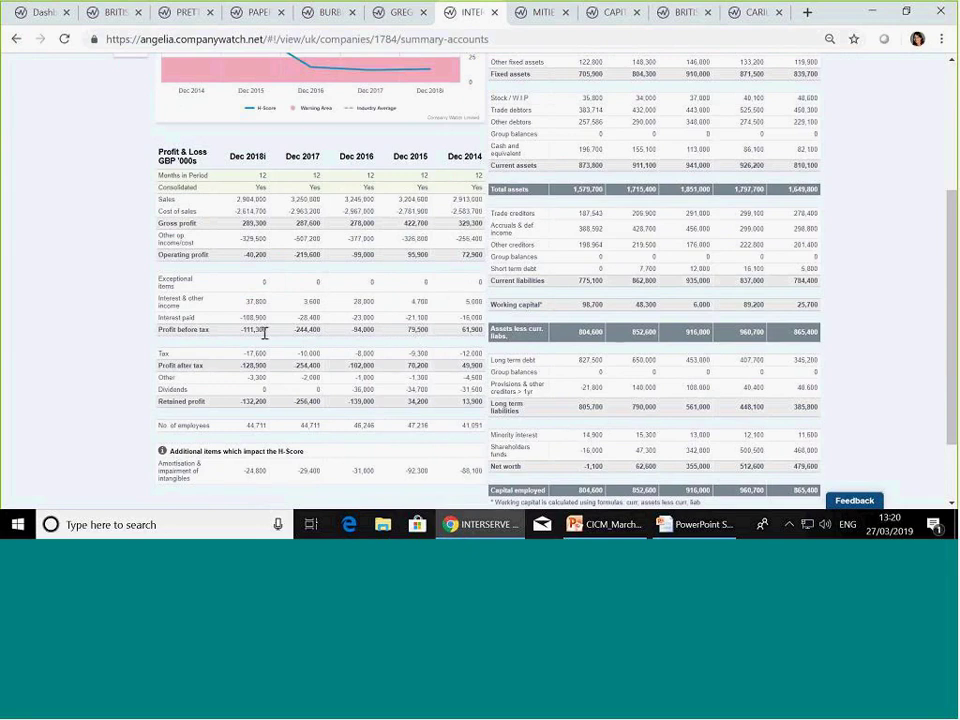
Step: Examine Interserve PLC's balance sheet, comparing intangible fixed assets with net worth and reviewing current liabilities and working capital
scroll(260, 333, "up", 3)
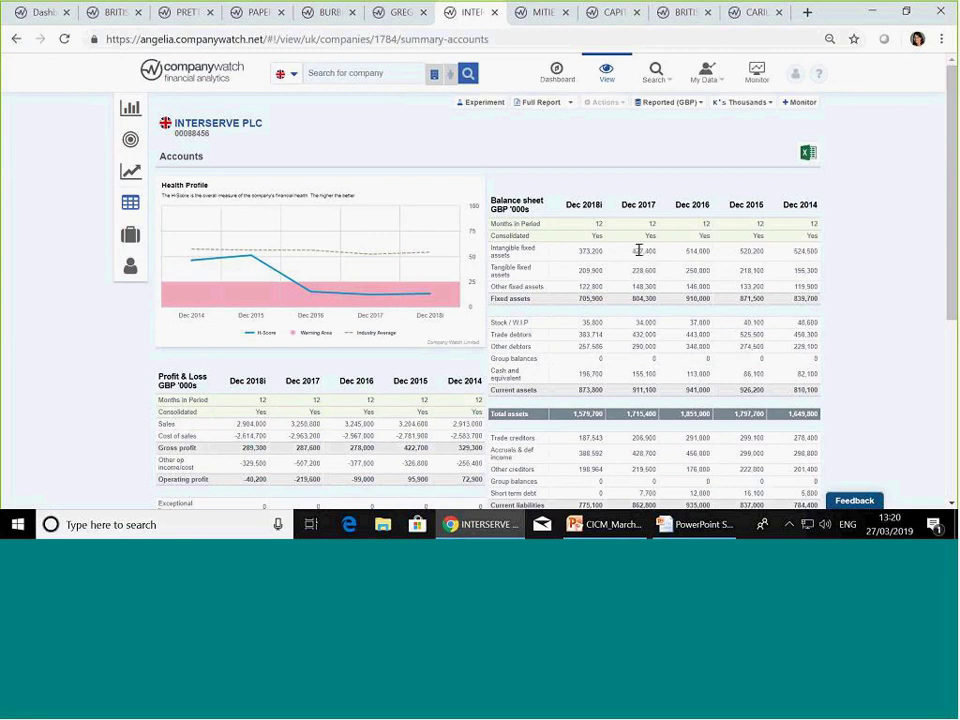
scroll(639, 250, "down", 5)
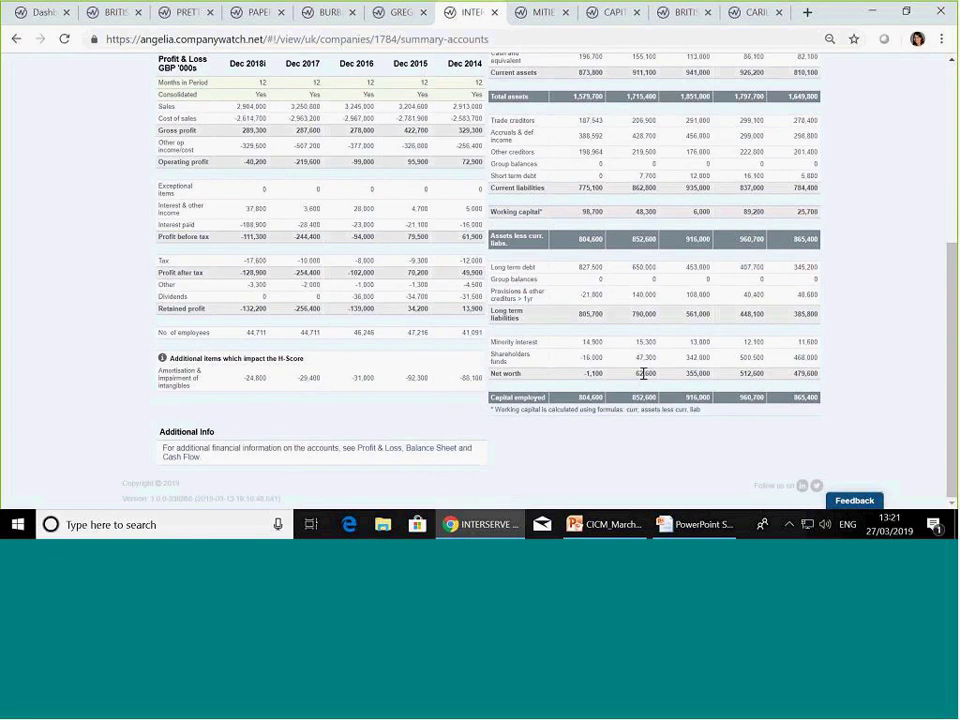
scroll(643, 373, "up", 5)
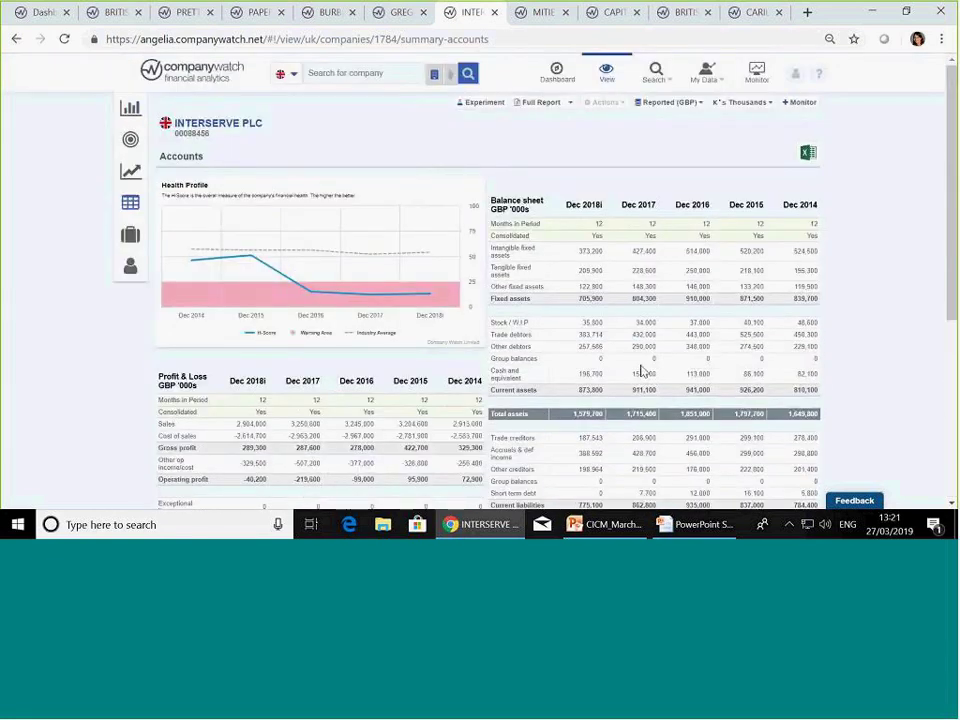
scroll(643, 371, "down", 3)
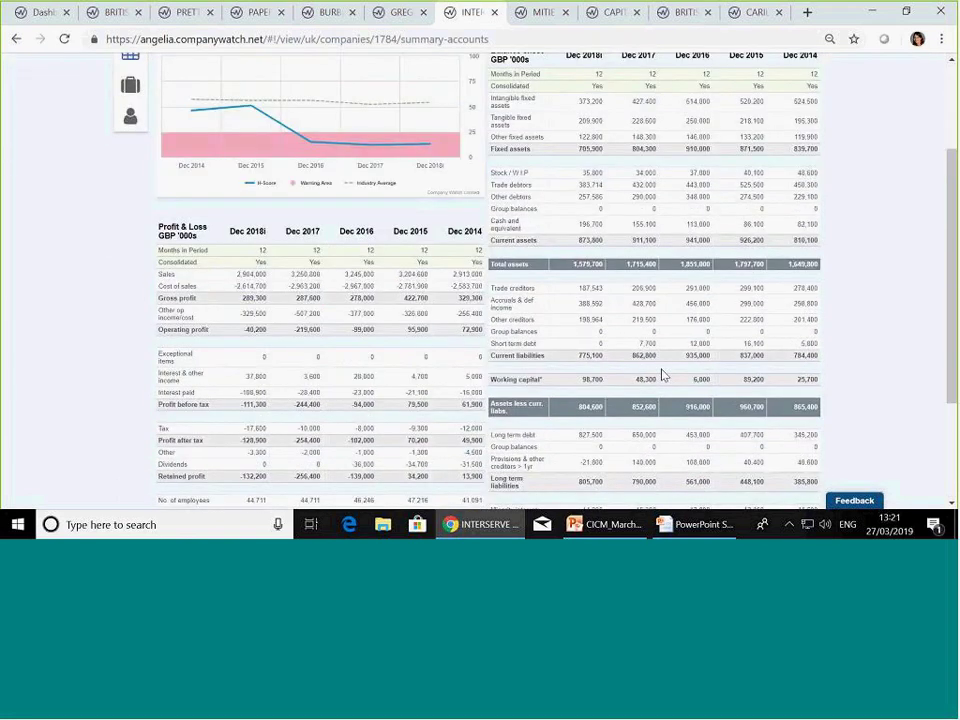
scroll(685, 404, "up", 3)
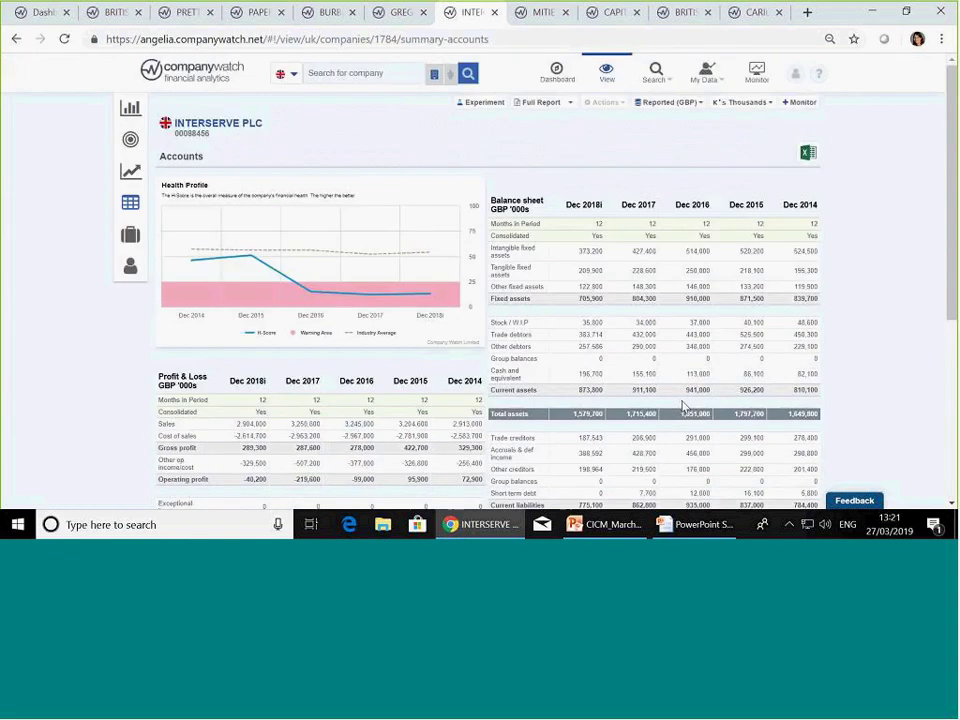
scroll(690, 420, "down", 3)
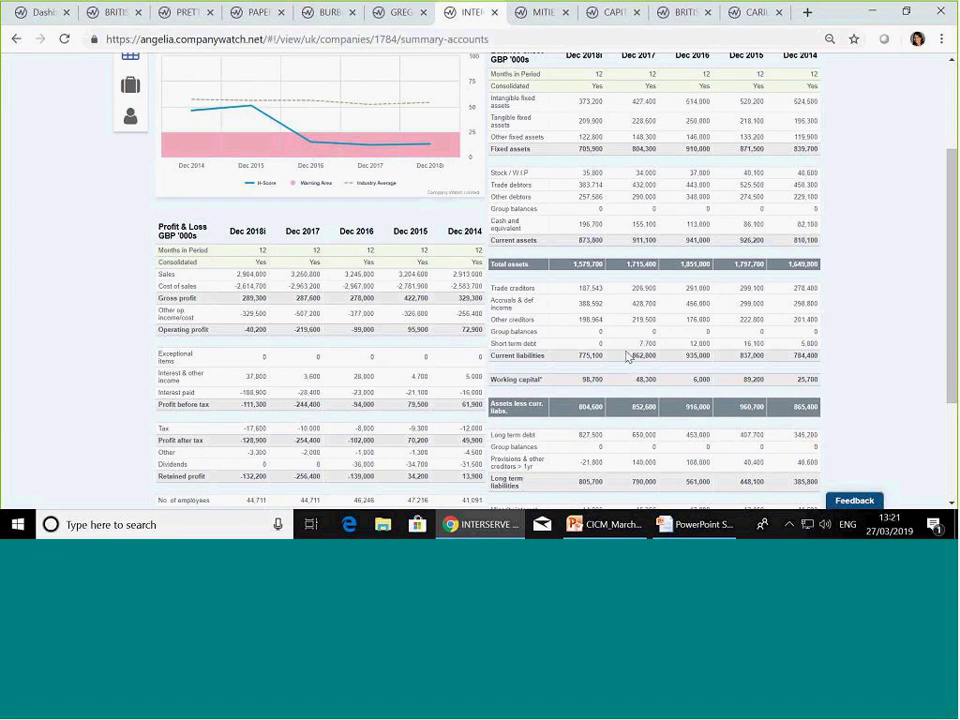
scroll(630, 358, "down", 3)
scroll(664, 416, "up", 6)
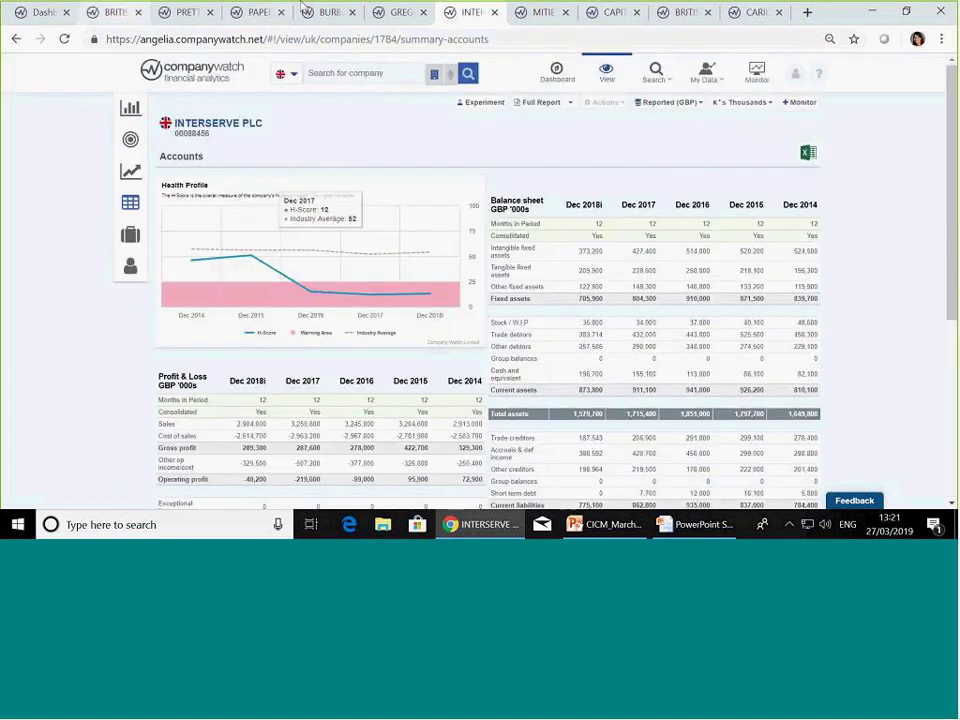
Step: Switch to Mitie Group PLC, review its health profile and open its strengths and weaknesses
left_click(350, 74)
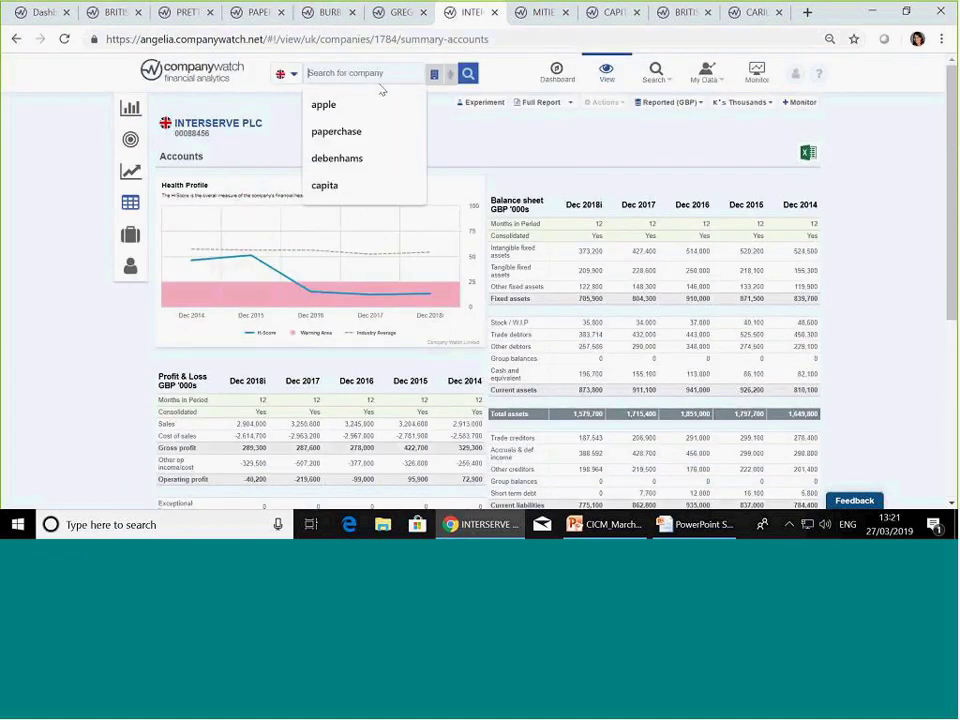
left_click(541, 12)
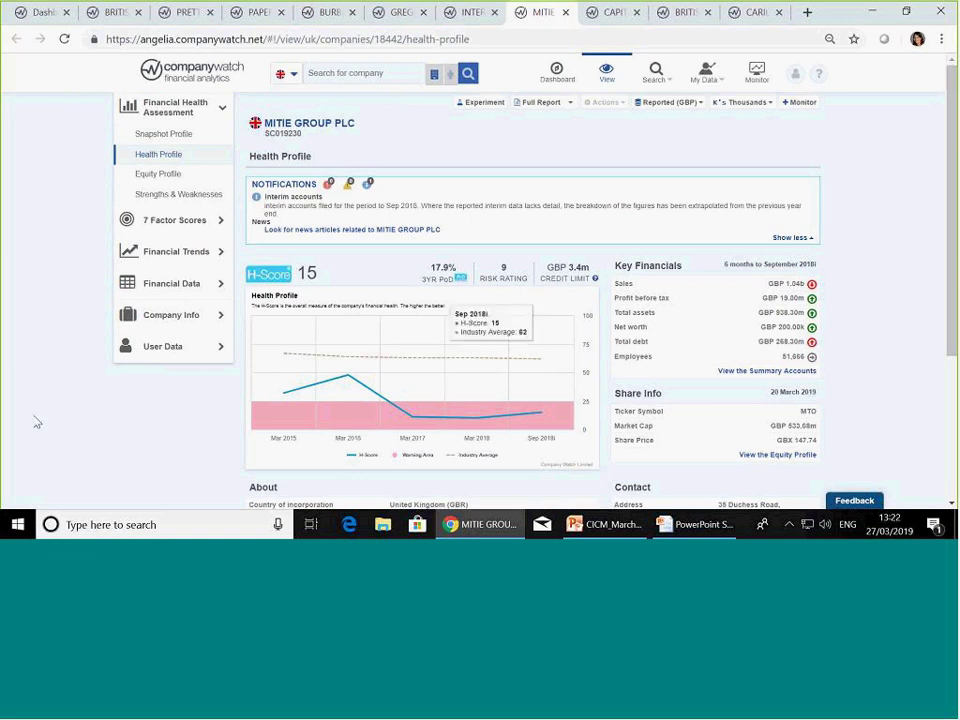
left_click(199, 208)
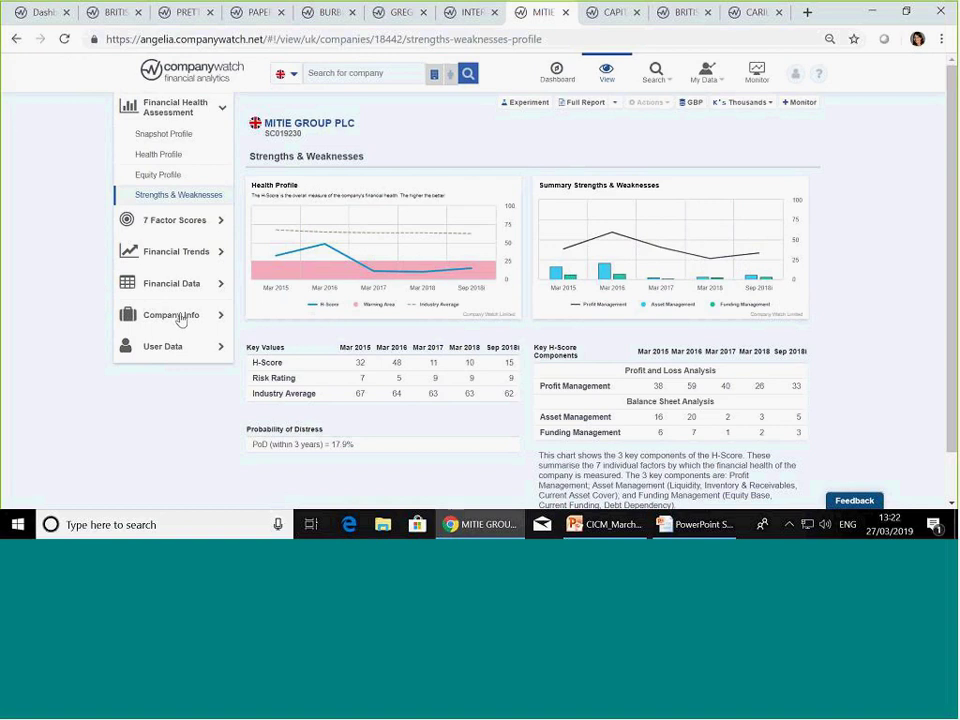
Step: Open Mitie Group PLC's summary accounts and review the profit and loss down to profit before tax
left_click(186, 282)
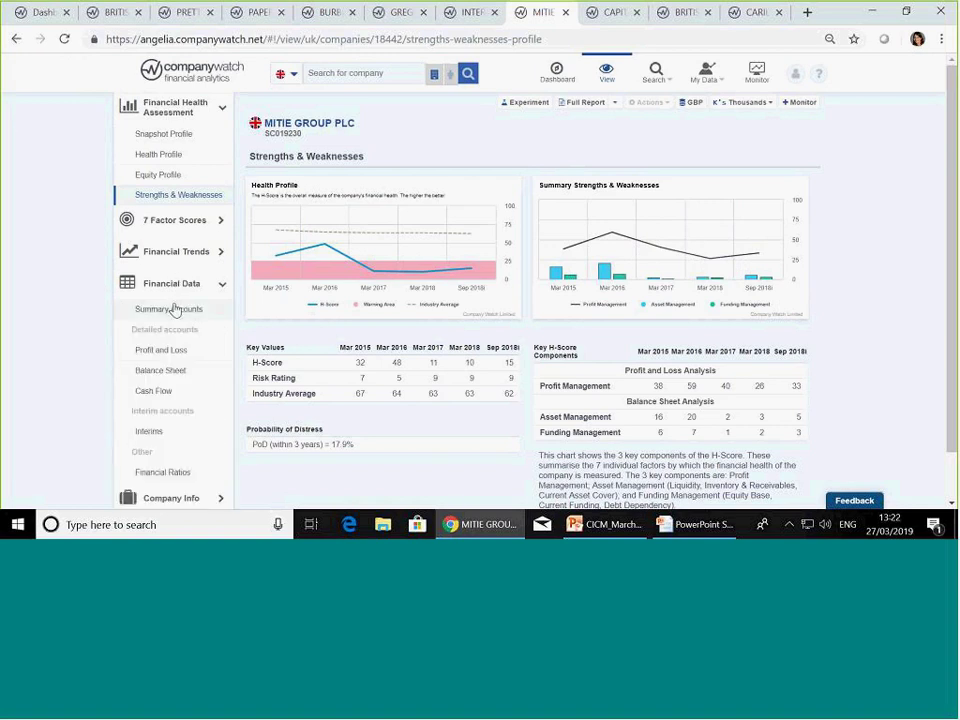
left_click(176, 309)
scroll(313, 346, "down", 4)
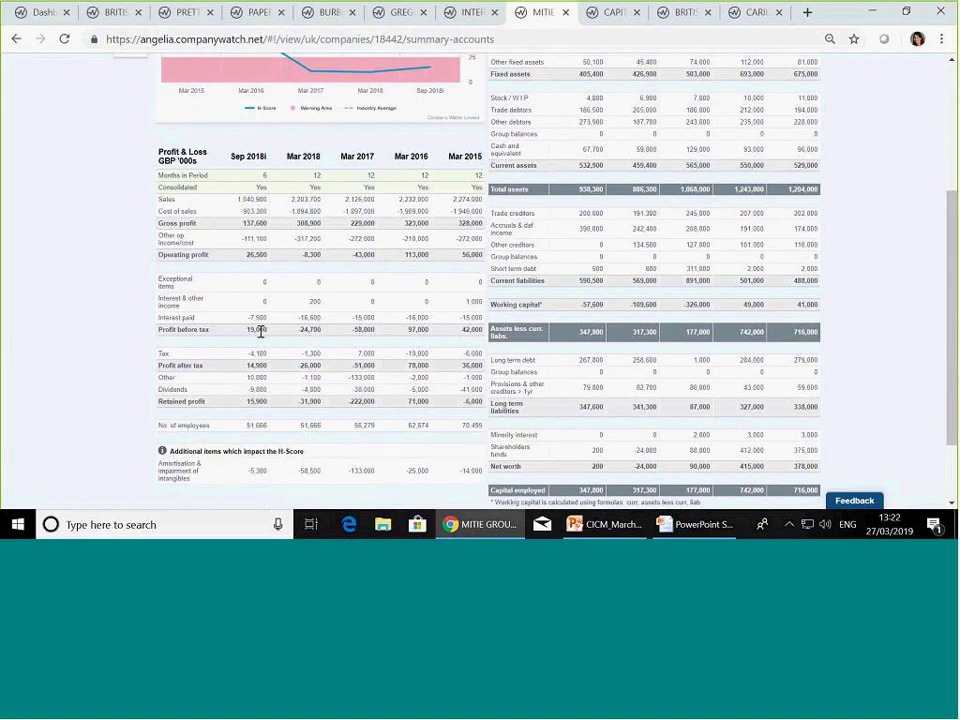
Step: Examine Mitie Group PLC's balance sheet, comparing intangible fixed assets with shareholders' funds and checking current liabilities and working capital
scroll(252, 330, "up", 3)
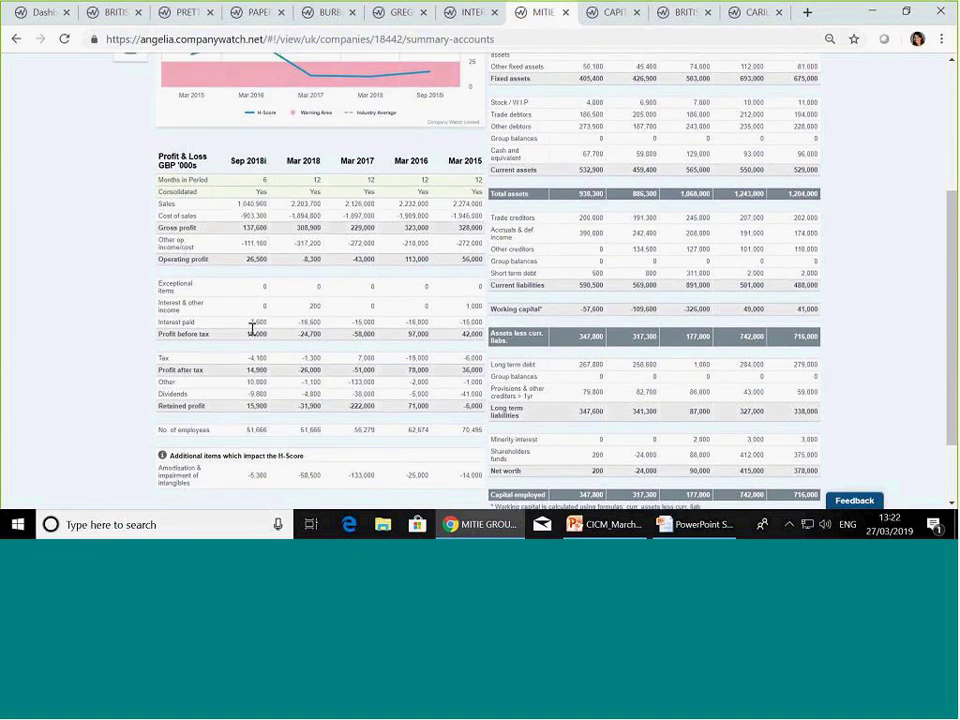
scroll(490, 352, "up", 2)
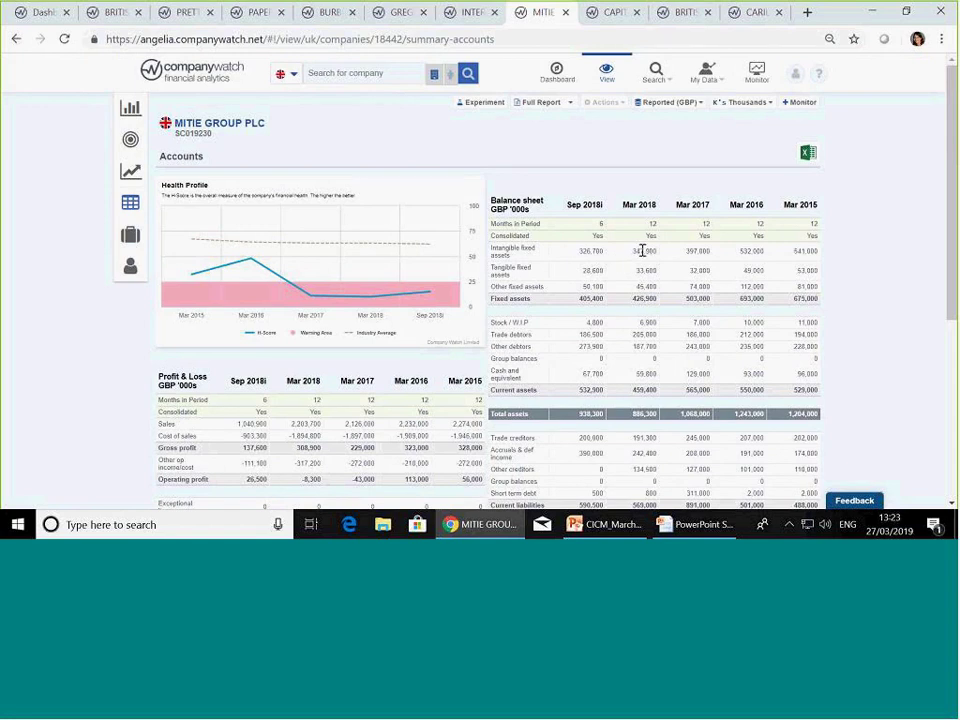
scroll(643, 251, "down", 3)
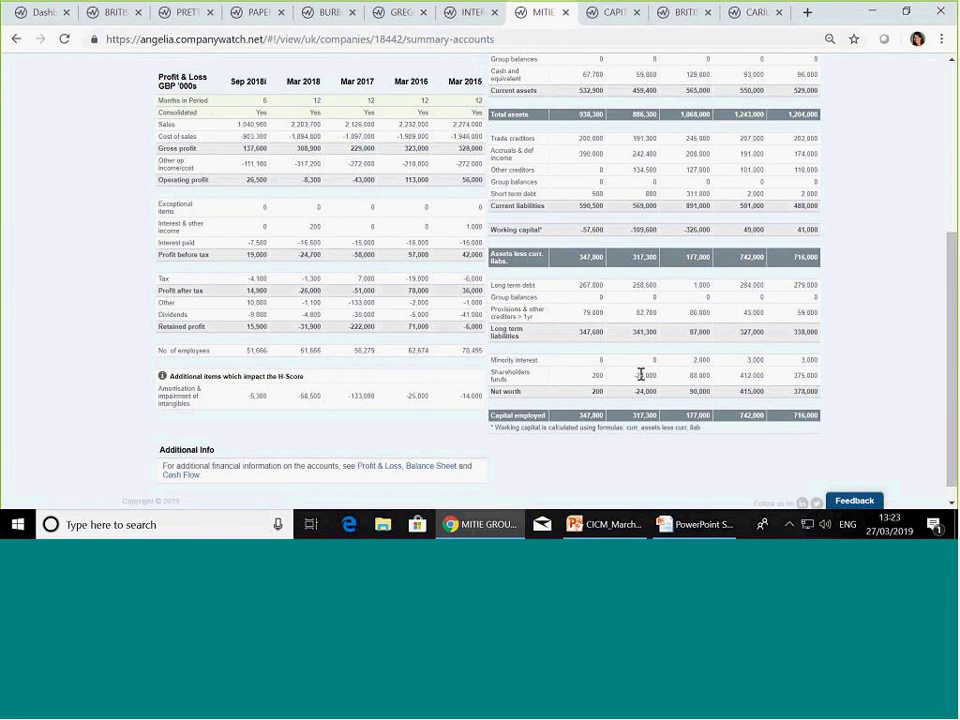
scroll(641, 374, "up", 1)
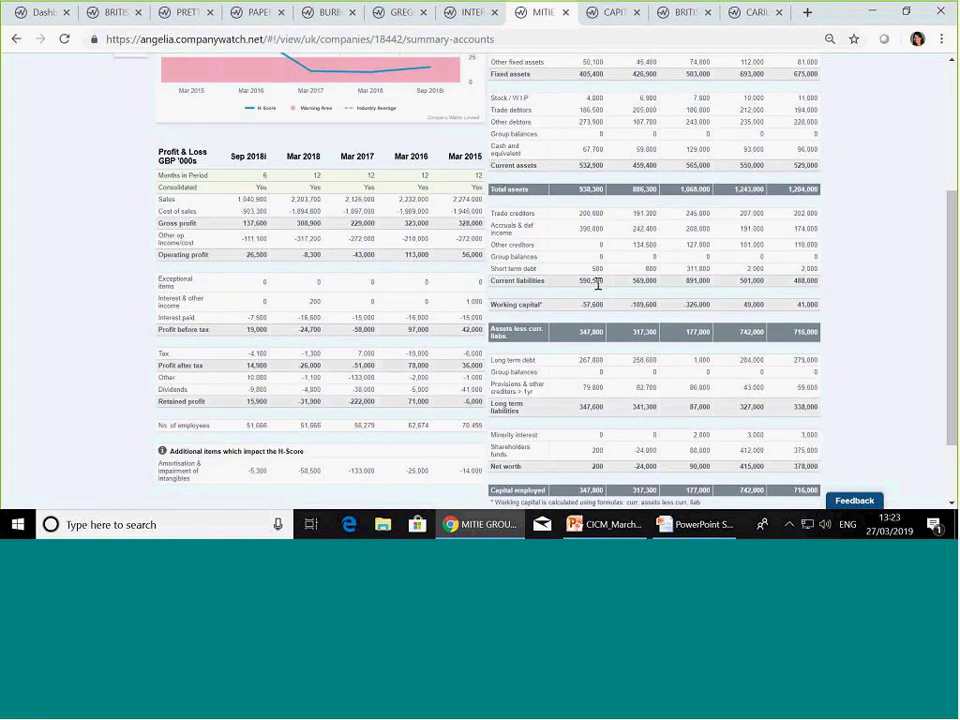
scroll(443, 208, "up", 3)
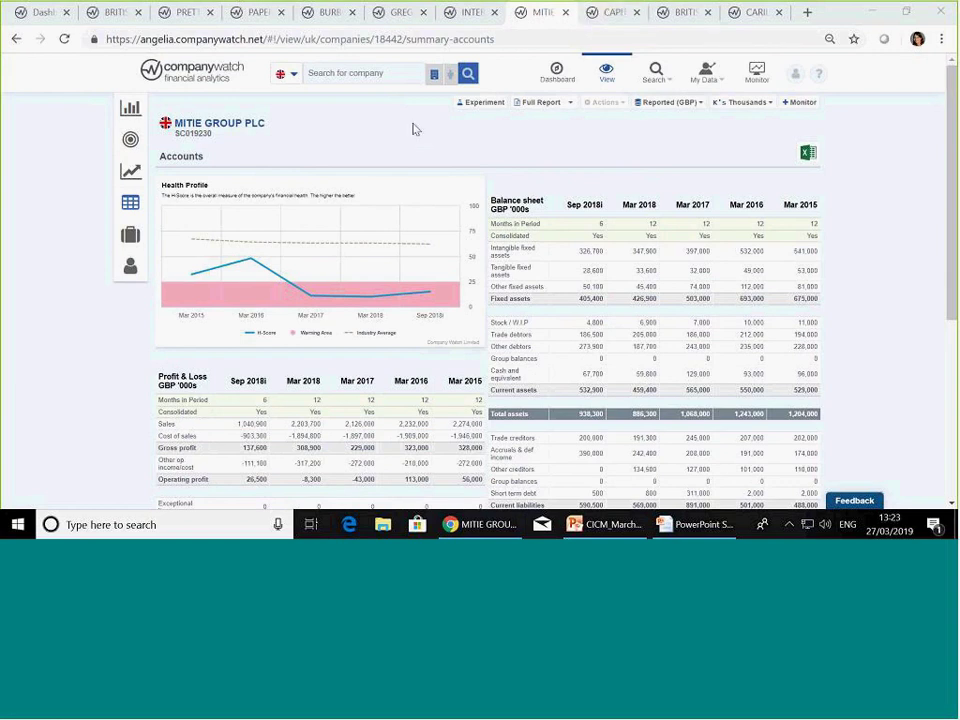
Step: Search the Global Quoted (inc. UK Quoted) companies for "accenture"
left_click(291, 82)
left_click(302, 110)
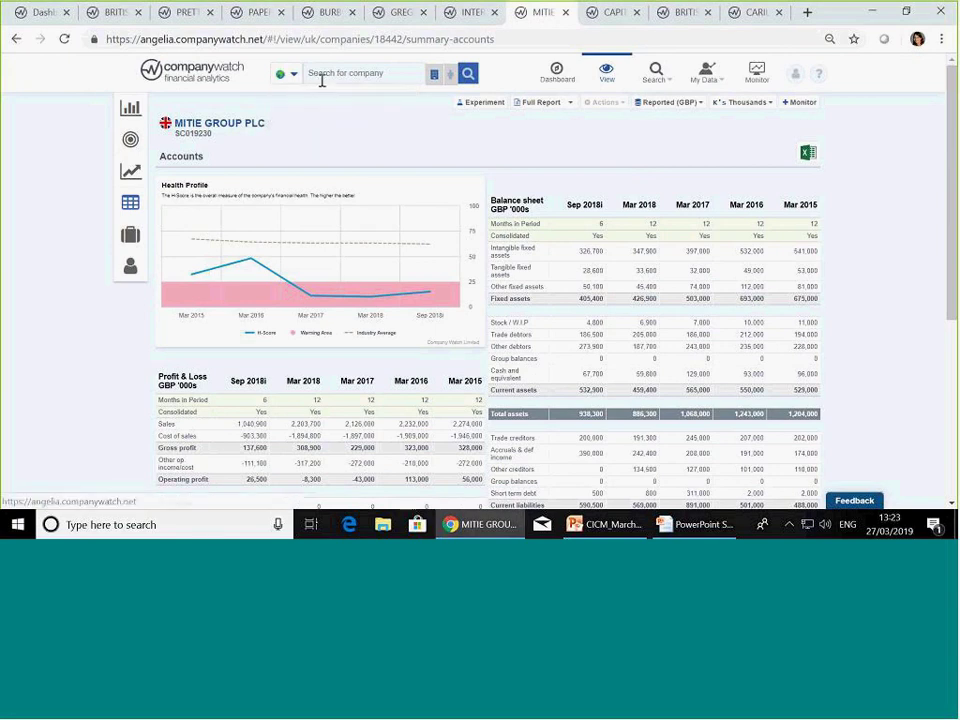
left_click(321, 78)
type("accen")
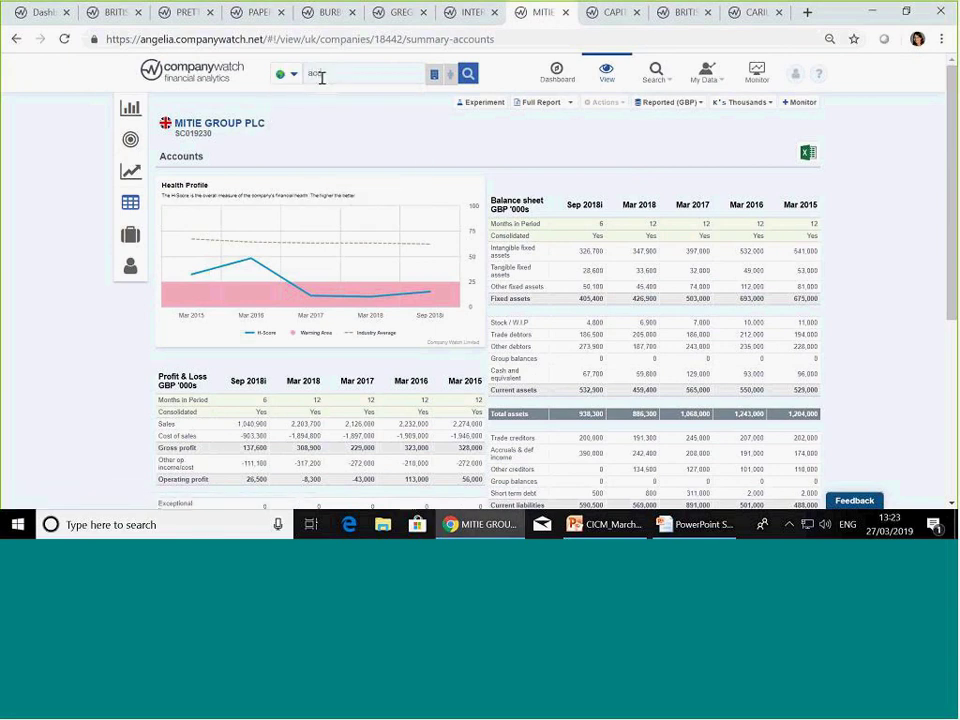
type("ture")
key("Return")
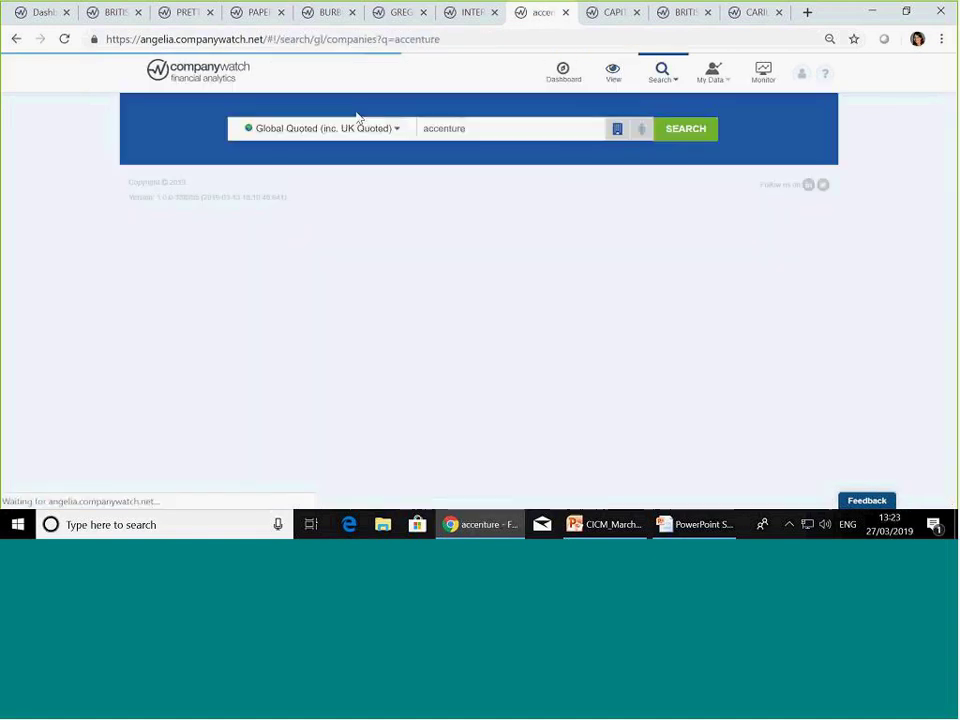
Step: Open Accenture Public Limited Company's health profile, inspect the H-Score trend and view its strengths and weaknesses
left_click(350, 232)
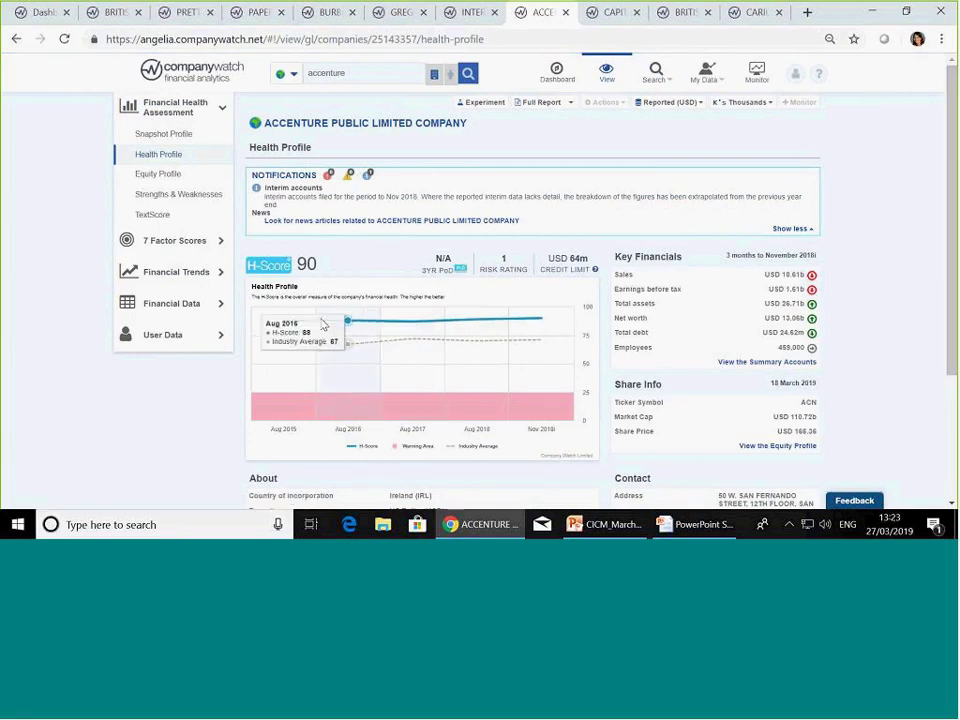
mouse_move(367, 316)
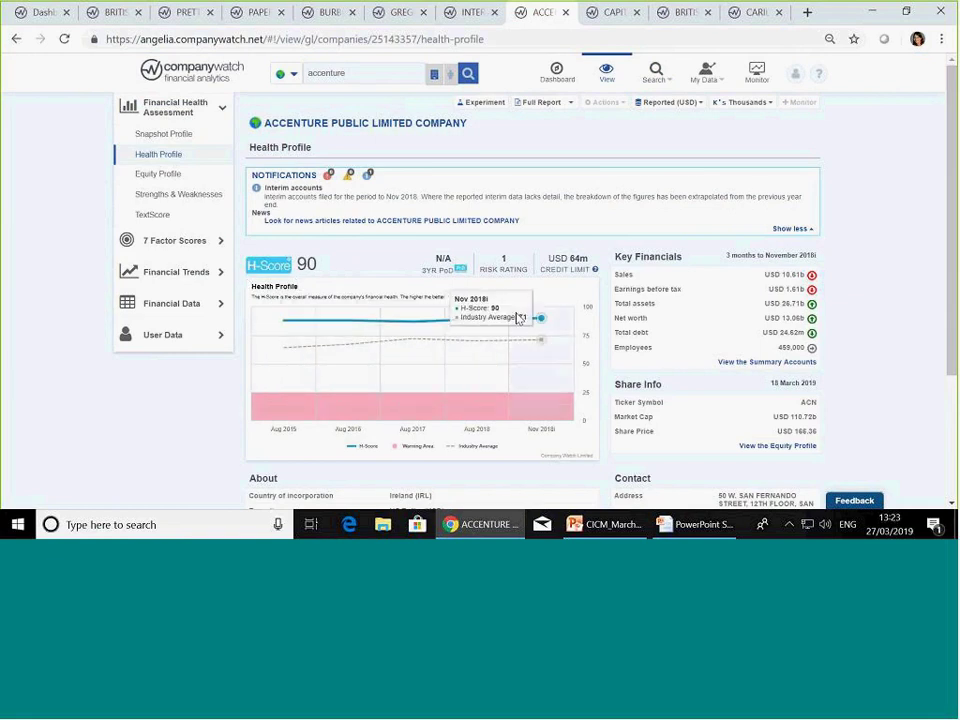
left_click(150, 195)
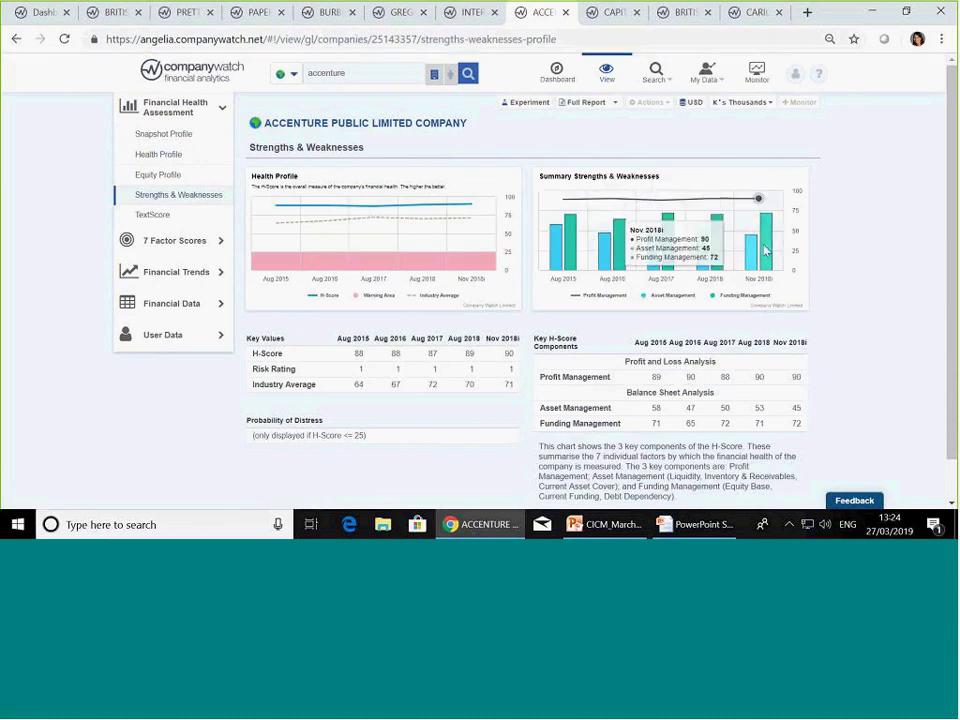
Step: Open Accenture's summary accounts and review the profit and loss down to earnings before tax
left_click(180, 305)
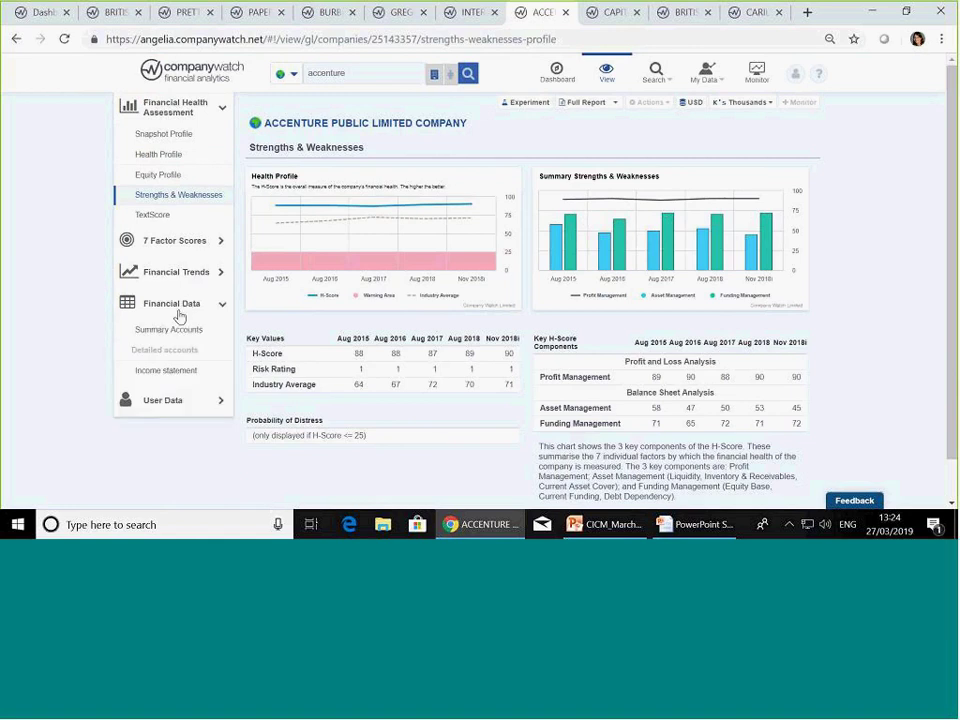
left_click(171, 331)
scroll(253, 334, "down", 3)
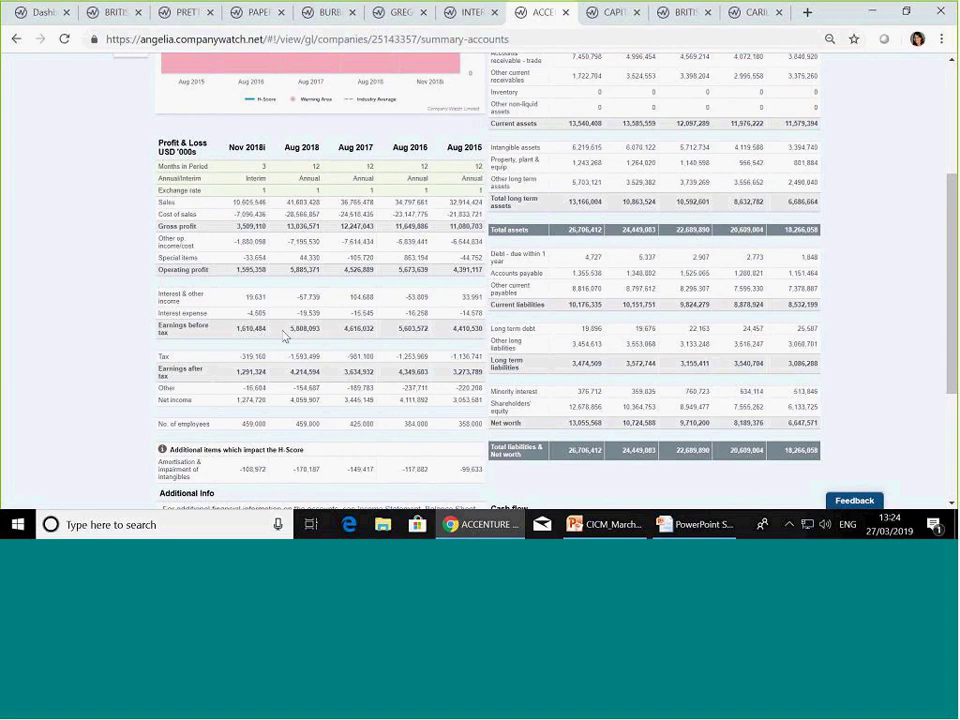
scroll(546, 310, "up", 3)
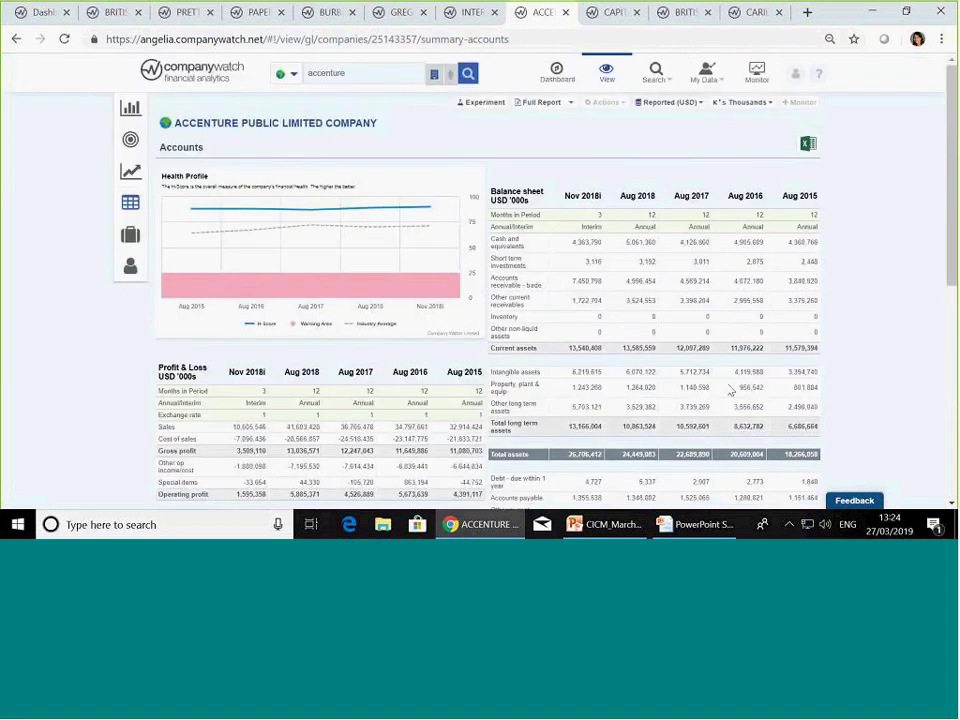
Step: Examine Accenture's balance sheet, comparing intangible assets with shareholders' equity and net worth
scroll(690, 355, "down", 1)
scroll(686, 350, "up", 1)
scroll(686, 350, "down", 1)
scroll(530, 180, "down", 1)
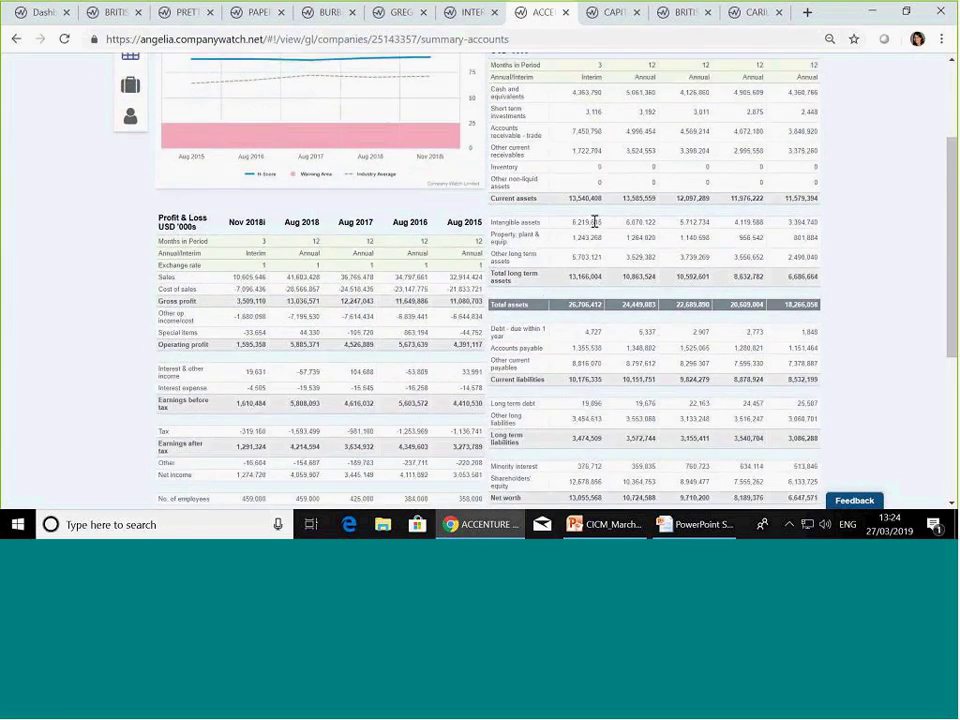
scroll(583, 224, "down", 2)
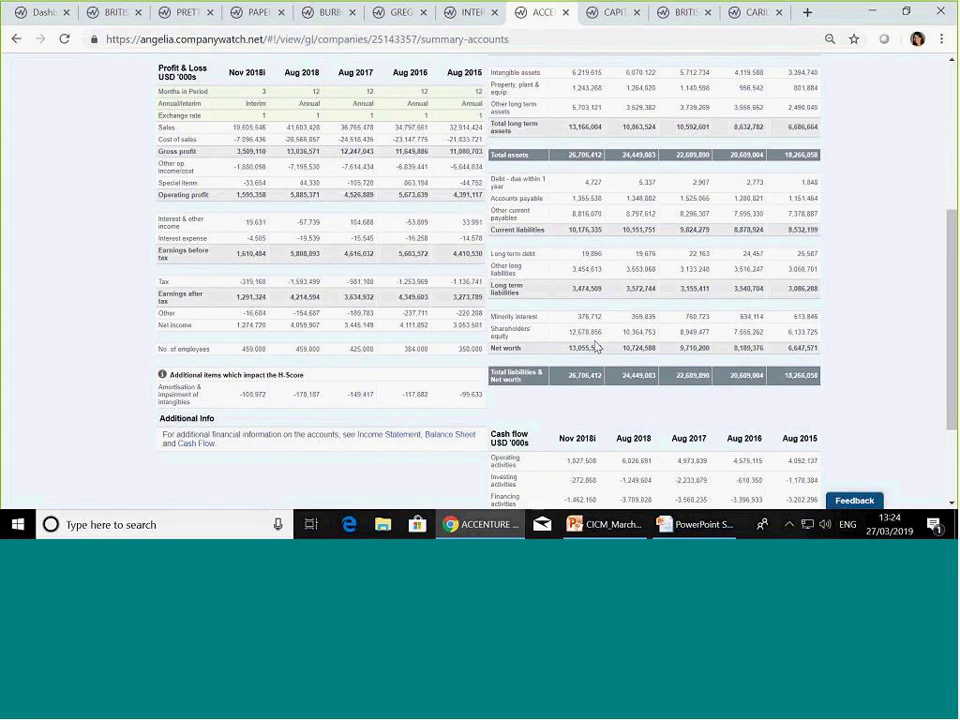
scroll(596, 346, "up", 1)
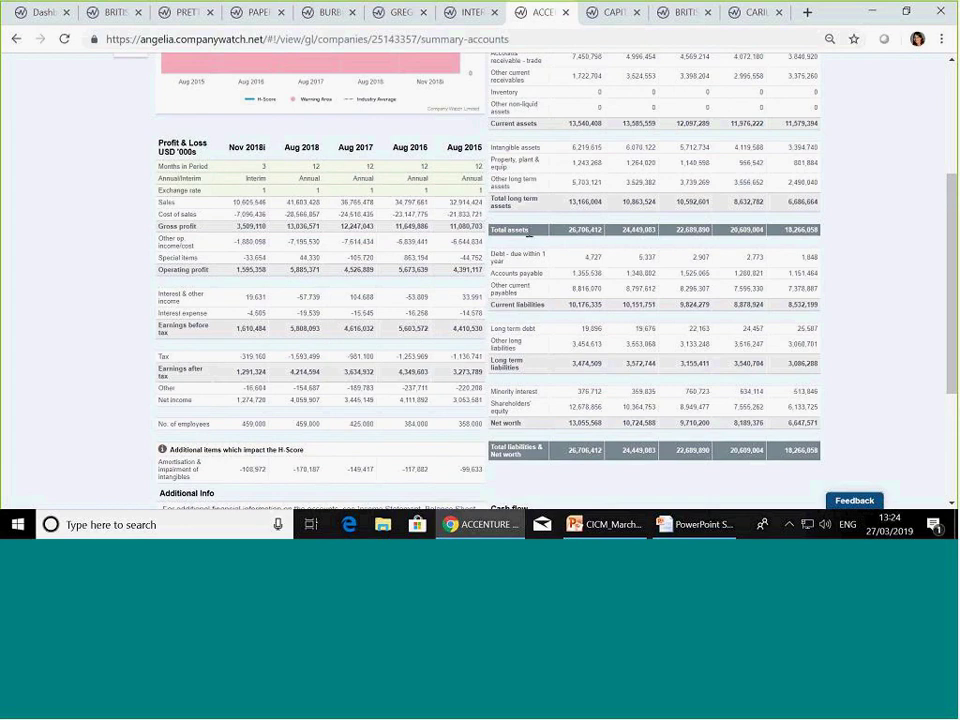
scroll(407, 172, "up", 3)
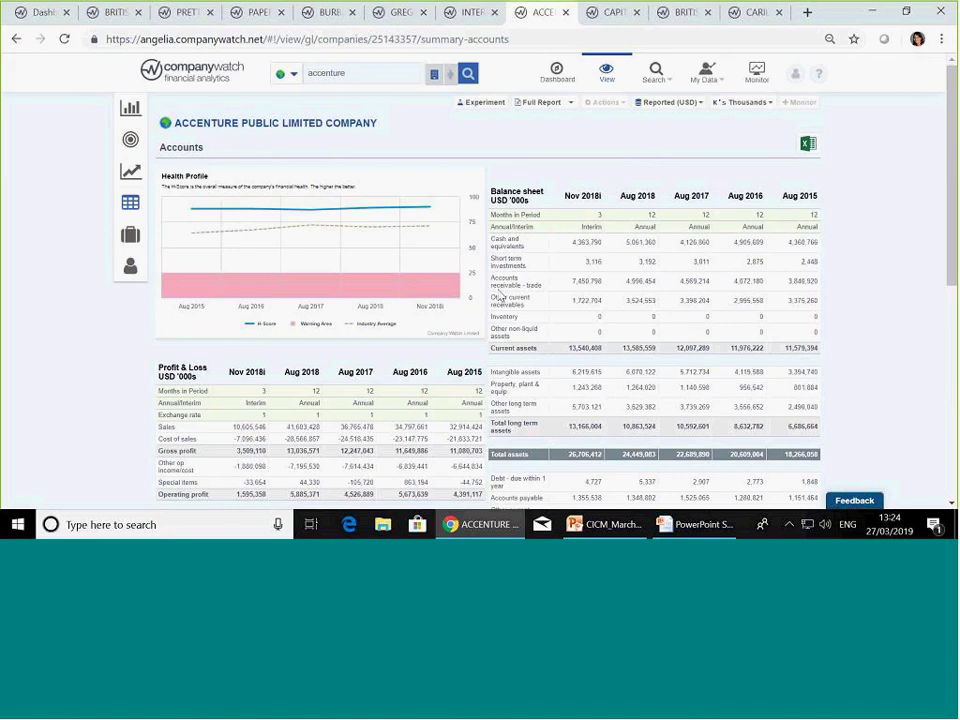
double_click(349, 74)
Step: Inspect Capita PLC's H-Score trend for Dec 2017 and Jun 2018 and view its strengths and weaknesses
left_click(611, 14)
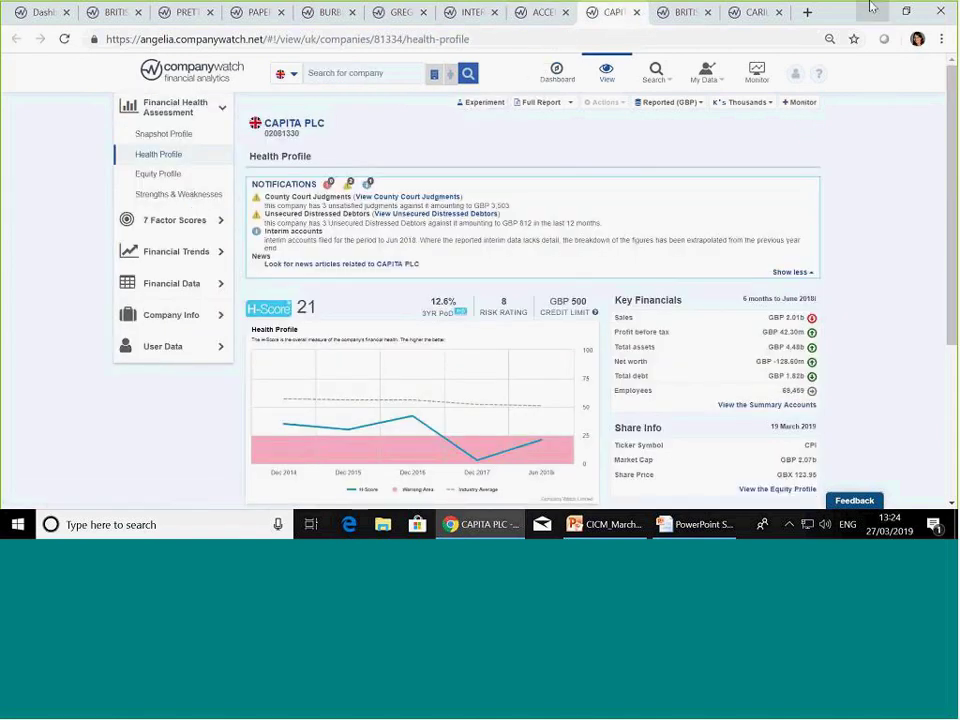
mouse_move(477, 462)
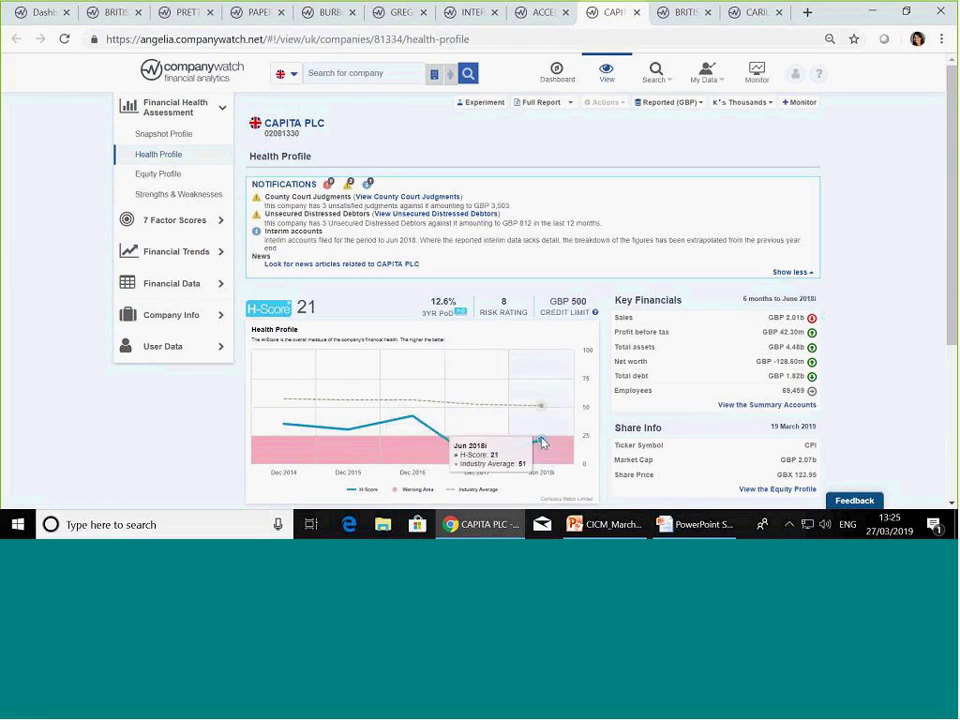
left_click(157, 197)
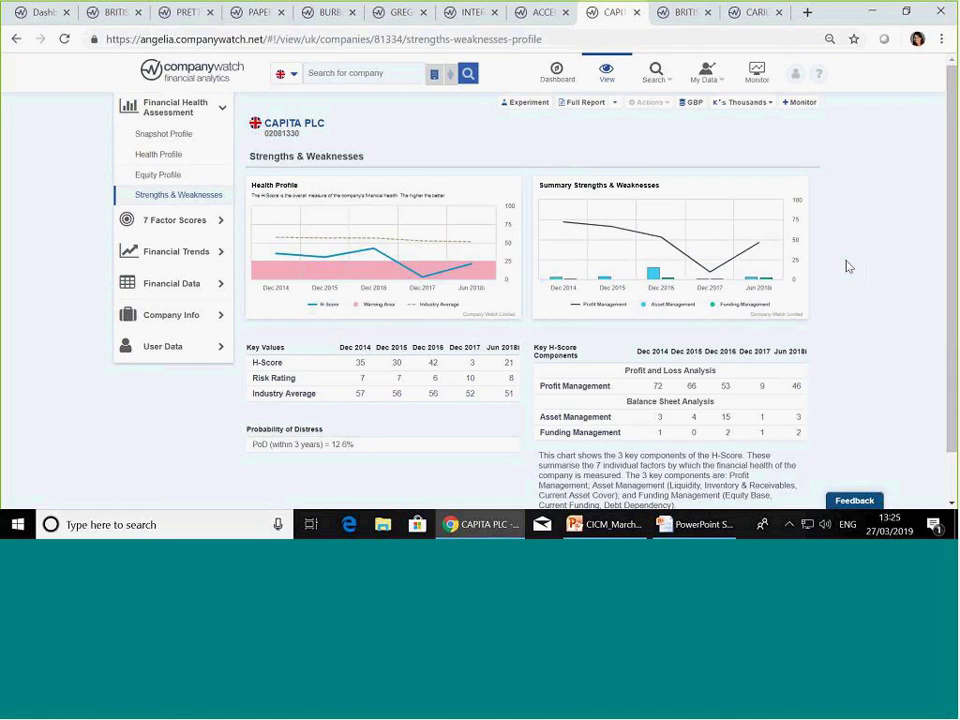
mouse_move(757, 250)
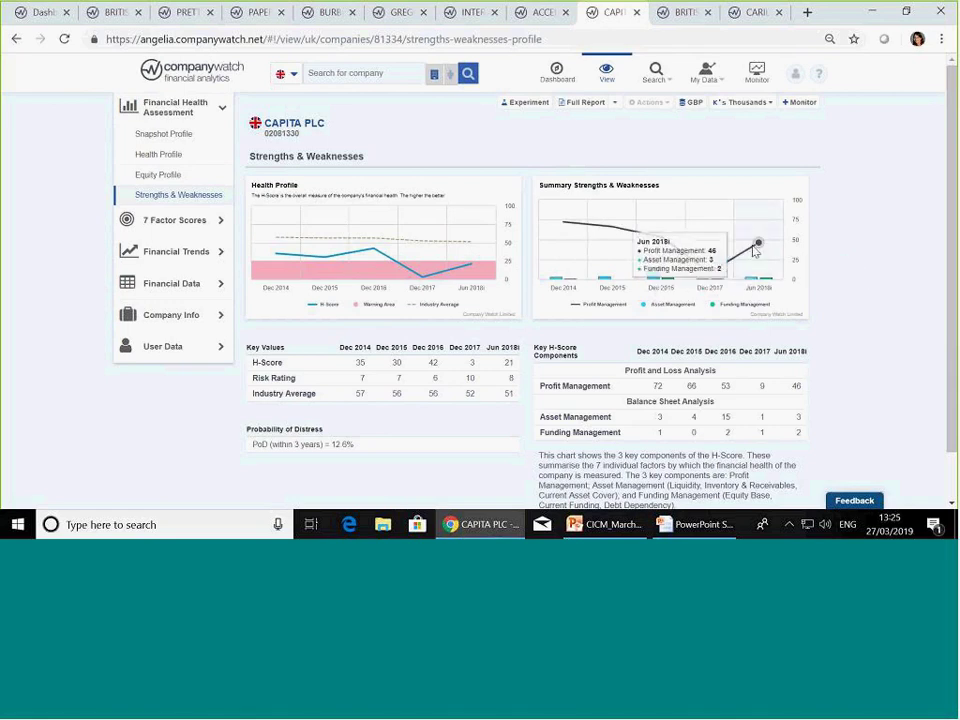
Step: Open Capita PLC's summary accounts and review the profit and loss and balance sheet
left_click(168, 287)
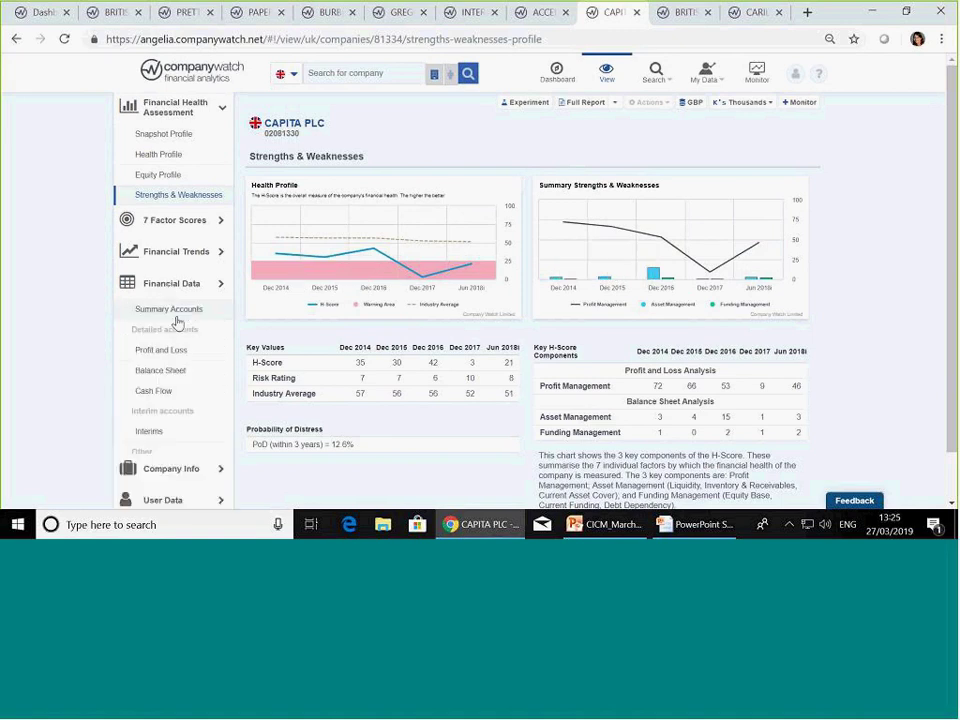
left_click(175, 315)
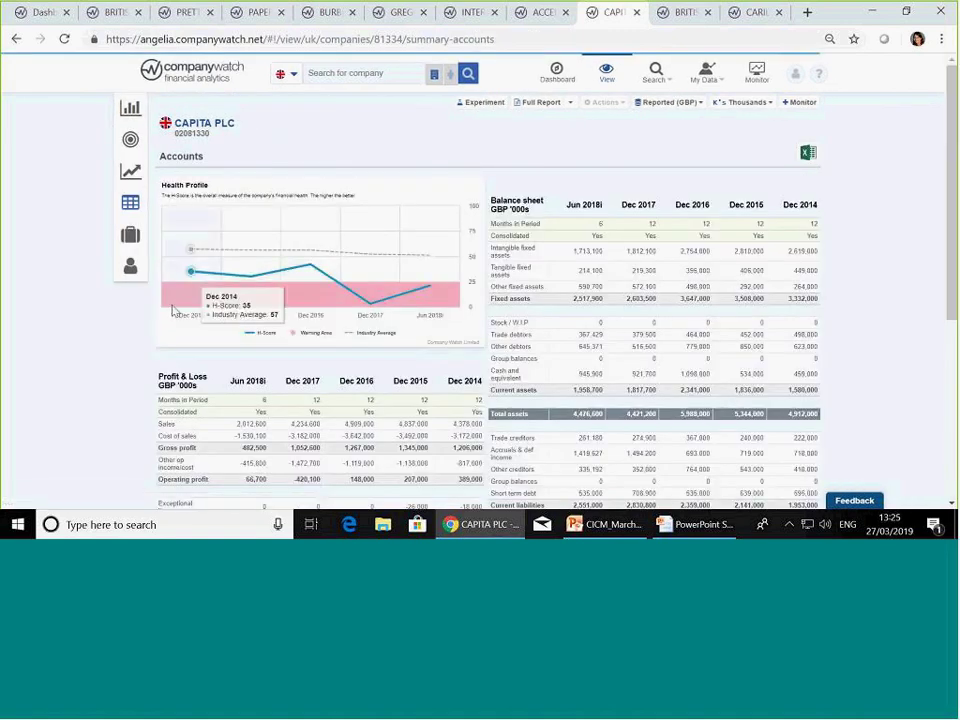
scroll(180, 304, "down", 3)
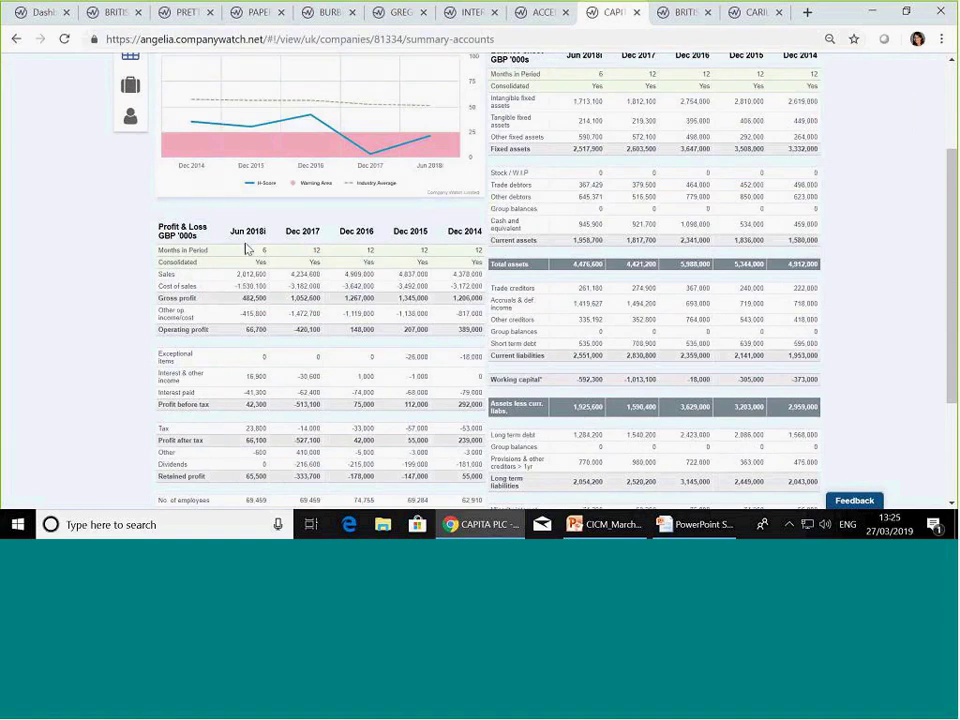
scroll(247, 258, "up", 3)
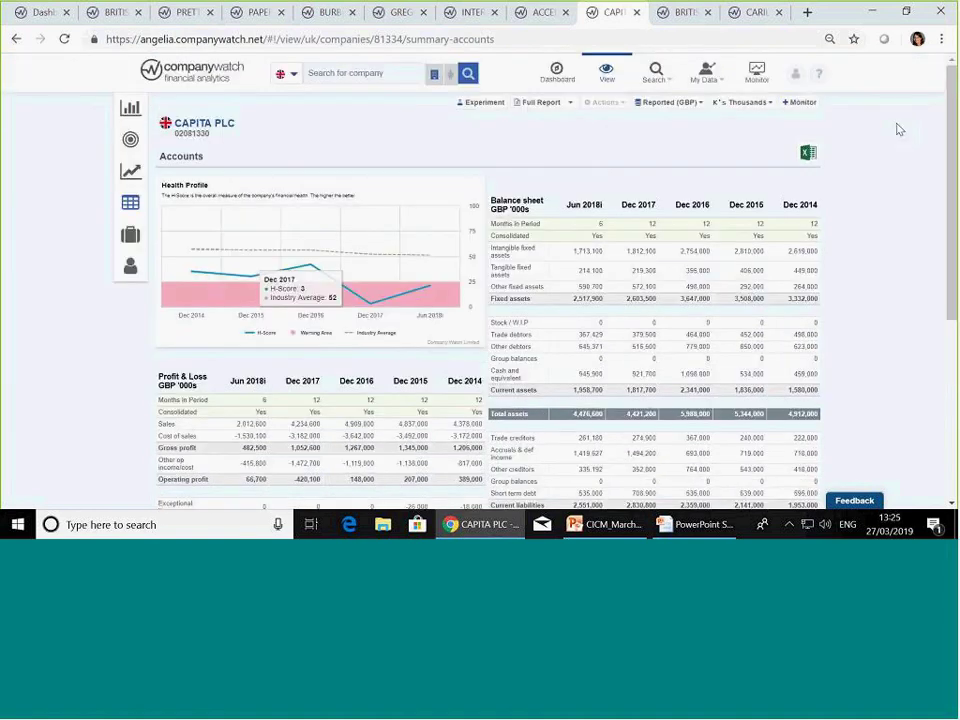
Step: Start an experiment on Capita's accounts and generate a quick forecast for the period ending 30 Dec 2018
left_click(480, 103)
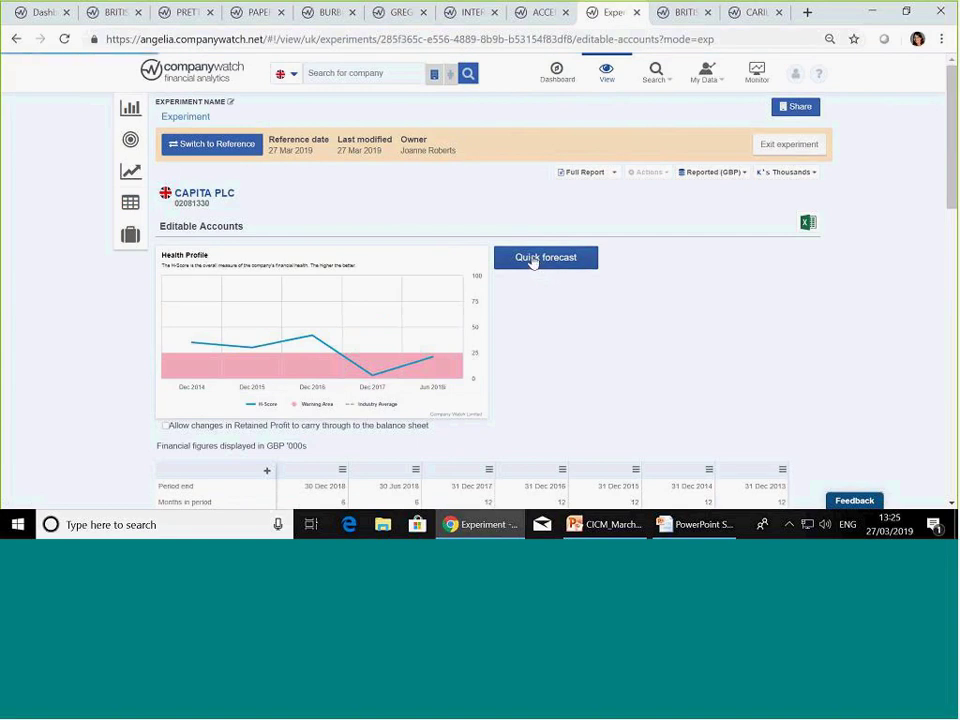
scroll(480, 300, "down", 2)
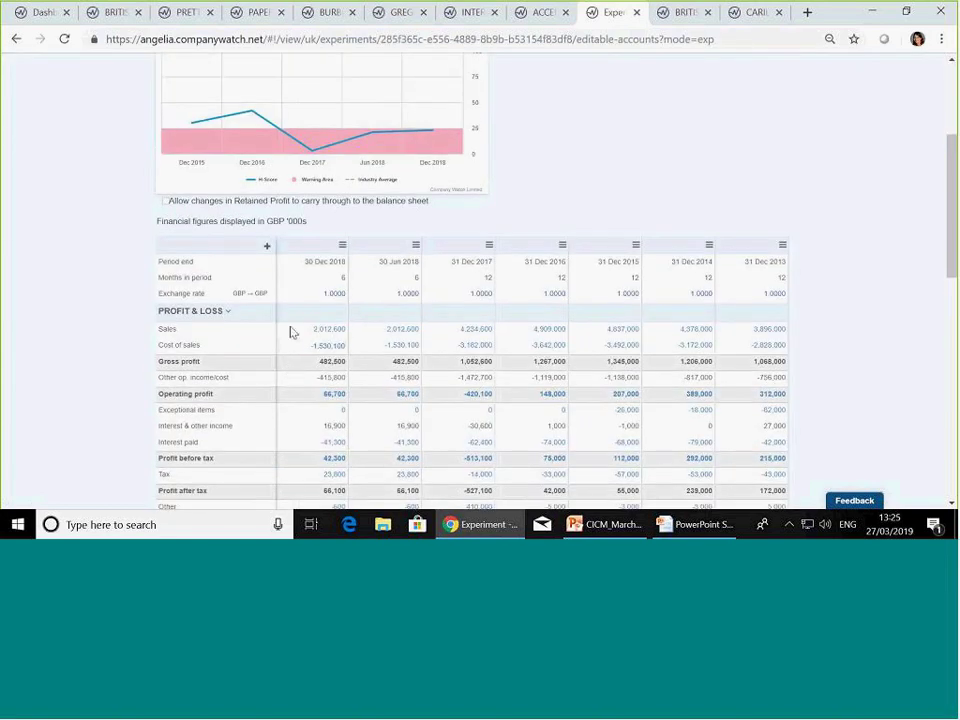
scroll(300, 330, "down", 2)
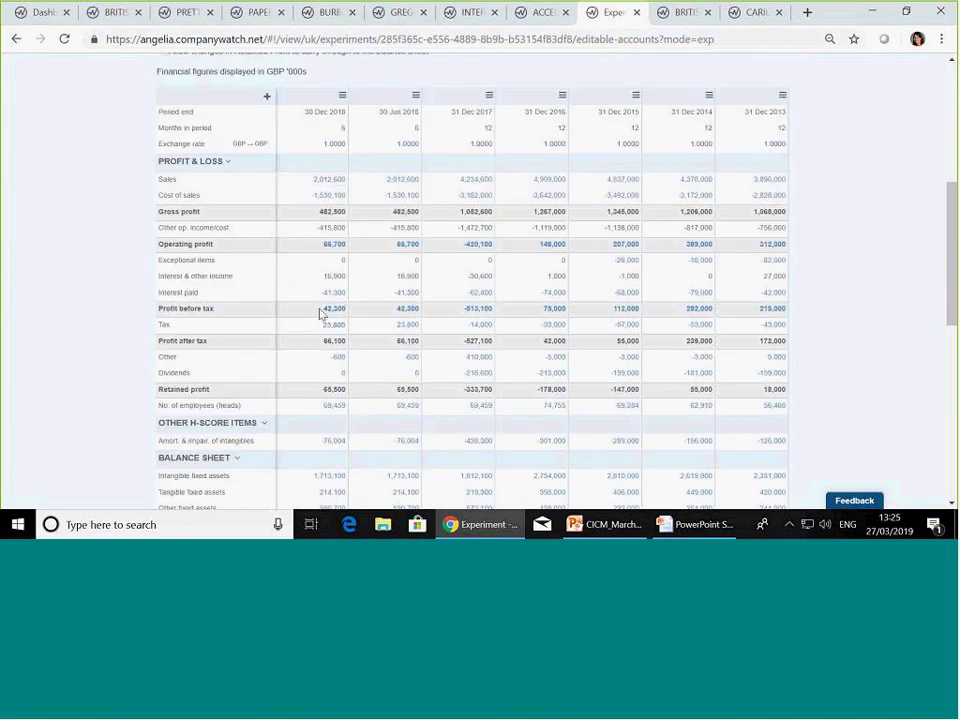
Step: Set the 30 Dec 2018 forecast's profit before tax to 132,300 and check the H-Score trend
left_click(330, 310)
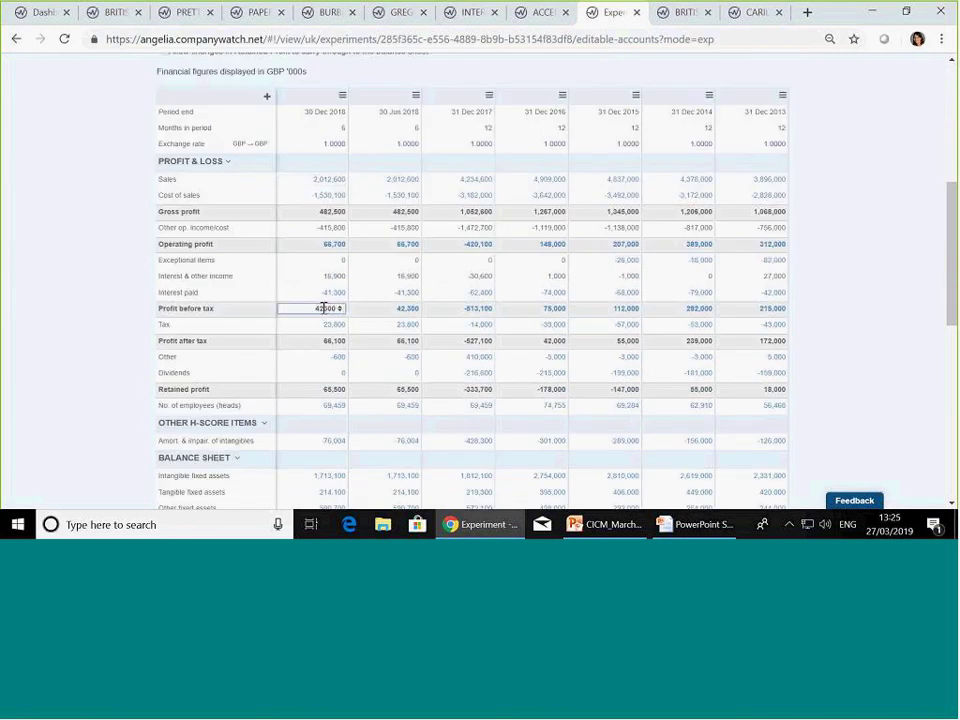
key("BackSpace")
type("3")
key("Return")
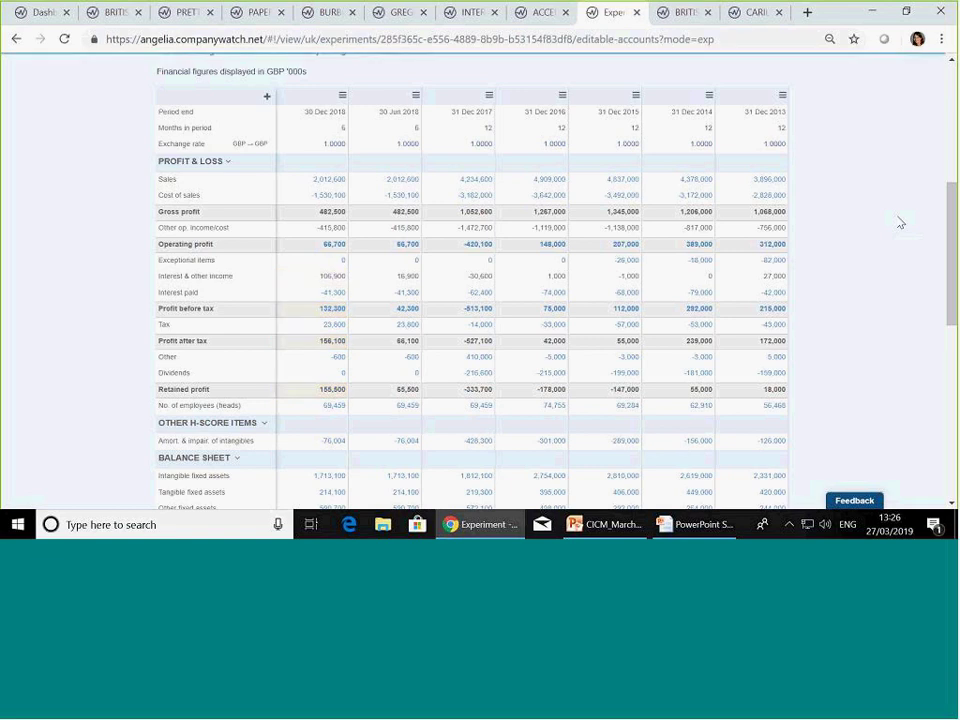
scroll(900, 222, "up", 5)
mouse_move(440, 352)
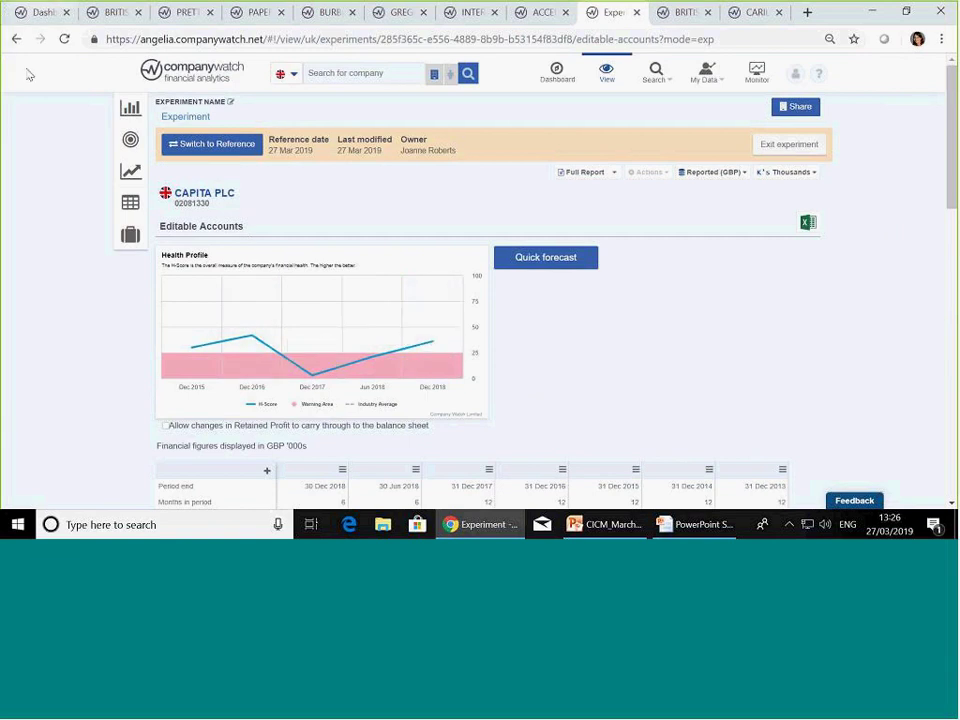
Step: View the strengths and weaknesses of the Capita experiment with the forecast period included
mouse_move(125, 185)
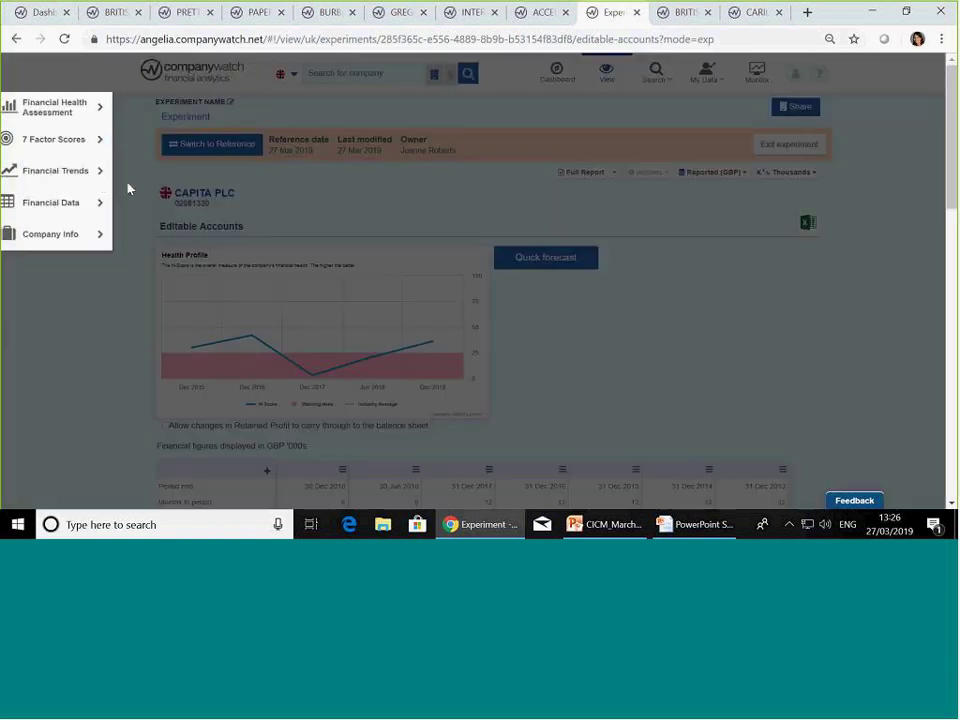
left_click(62, 112)
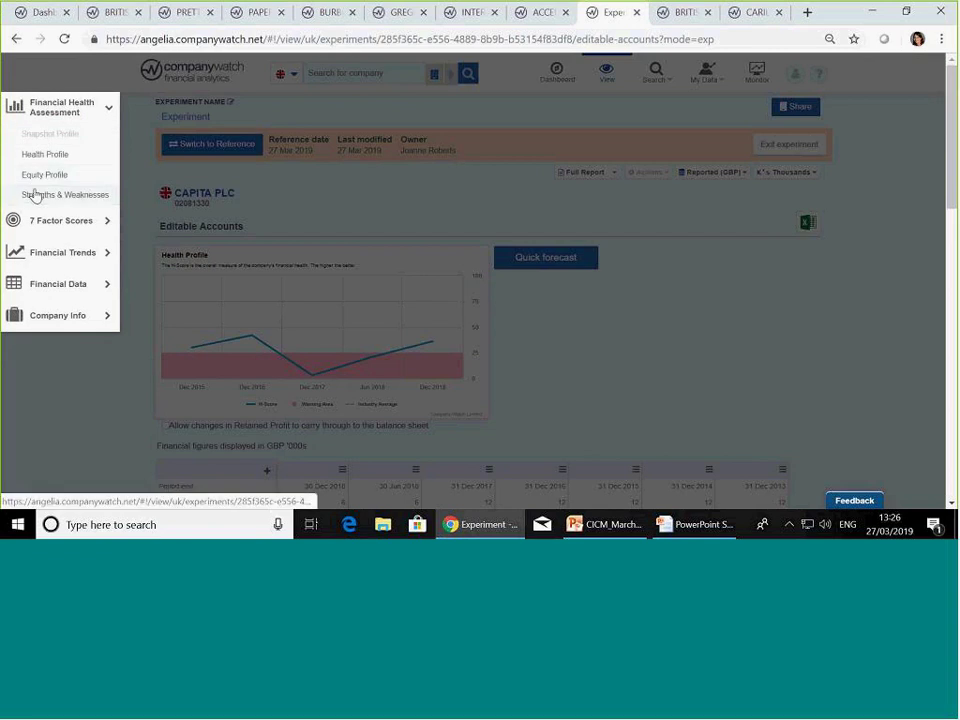
left_click(34, 195)
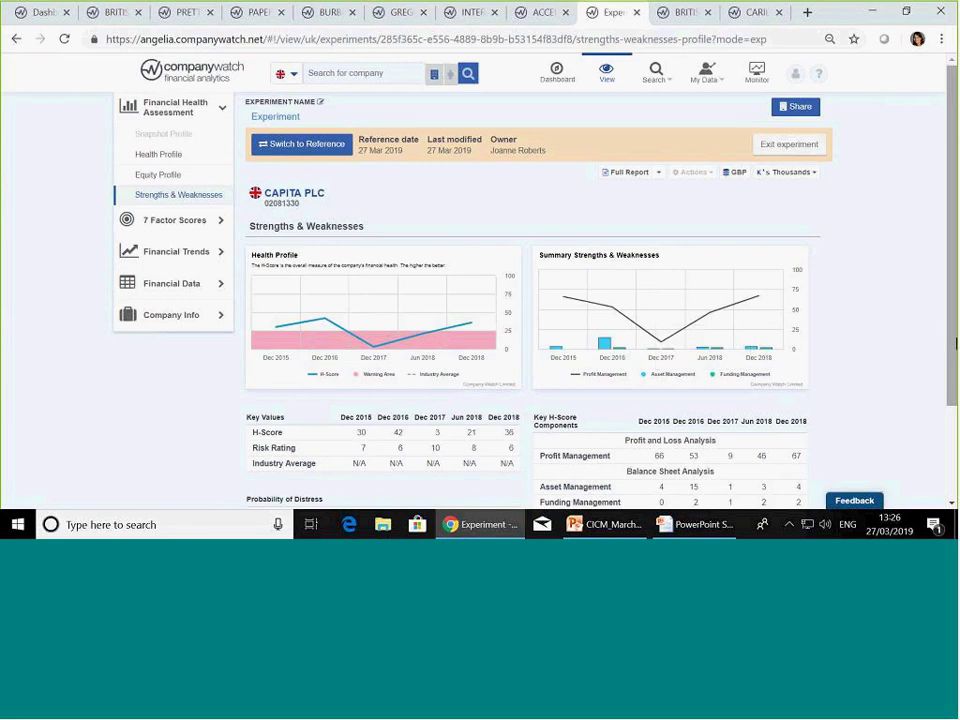
Step: Return to the experiment's editable accounts and examine the forecast balance sheet, comparing intangible fixed assets with net worth
left_click(144, 283)
left_click(170, 303)
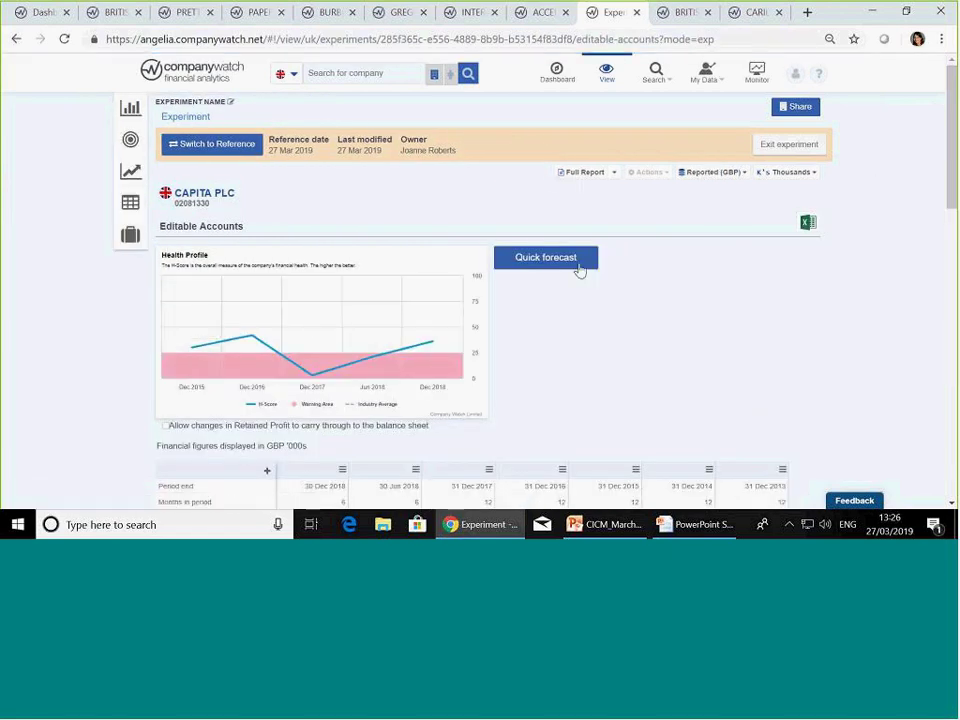
scroll(549, 321, "down", 15)
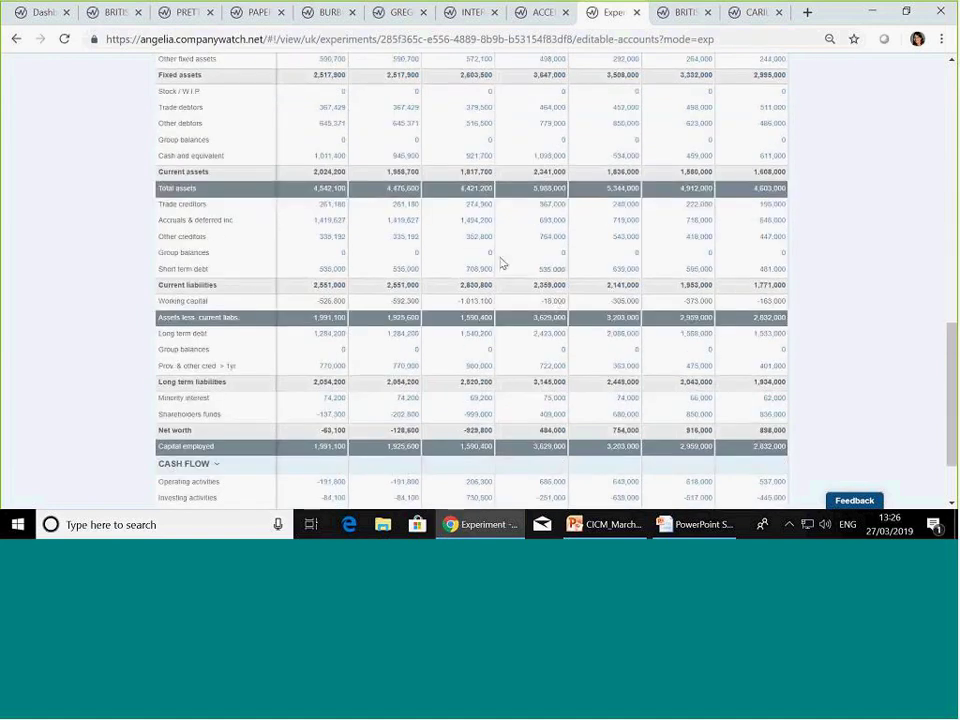
scroll(495, 265, "up", 2)
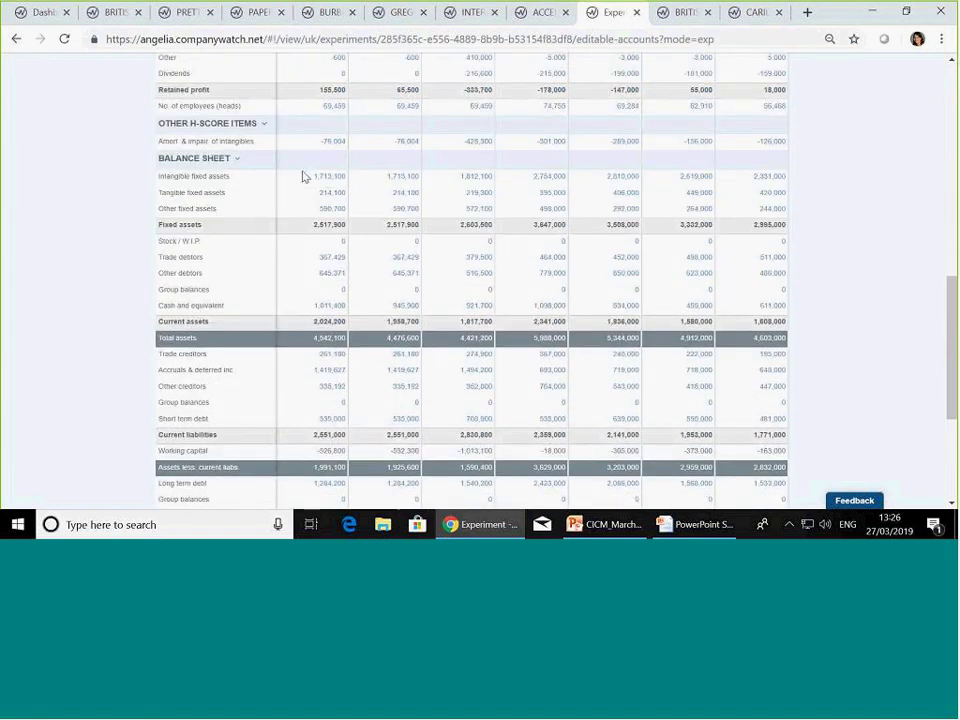
scroll(310, 202, "down", 2)
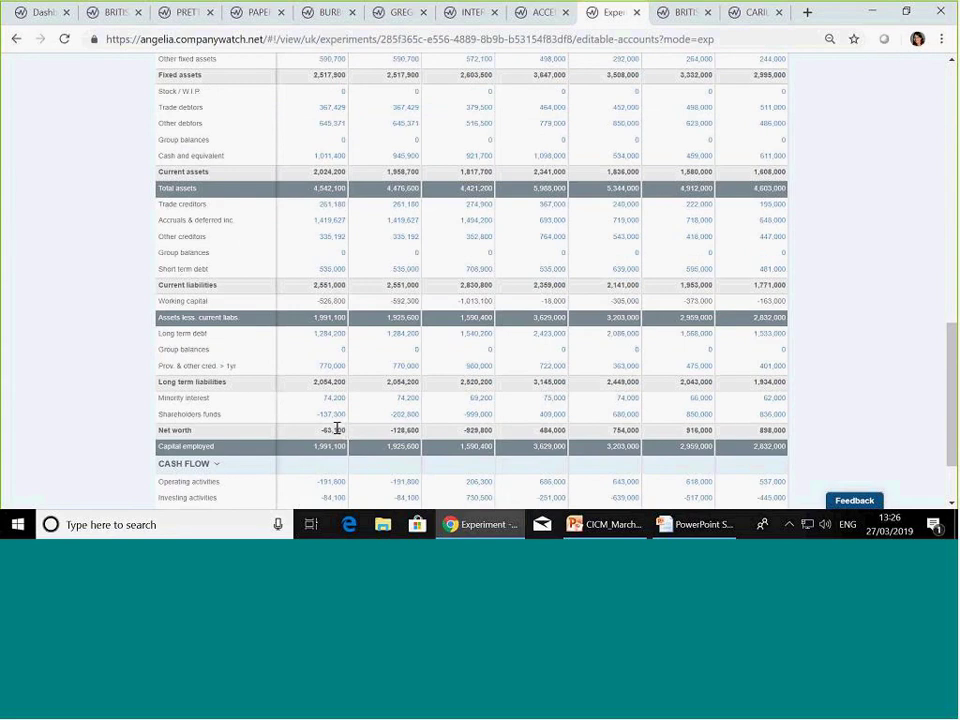
scroll(337, 428, "up", 1)
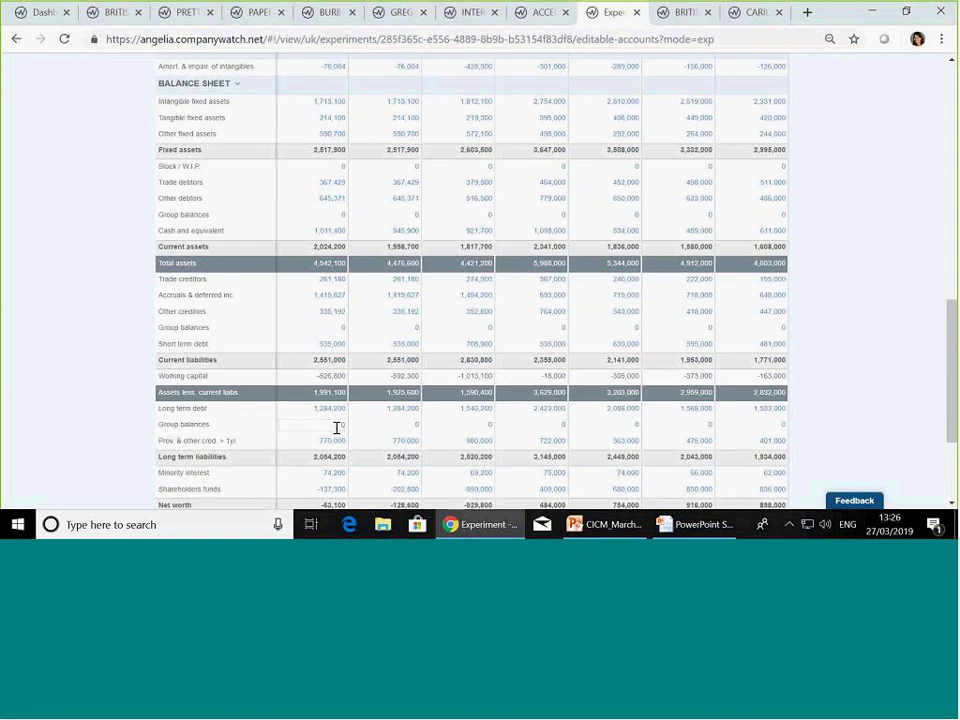
scroll(337, 428, "up", 10)
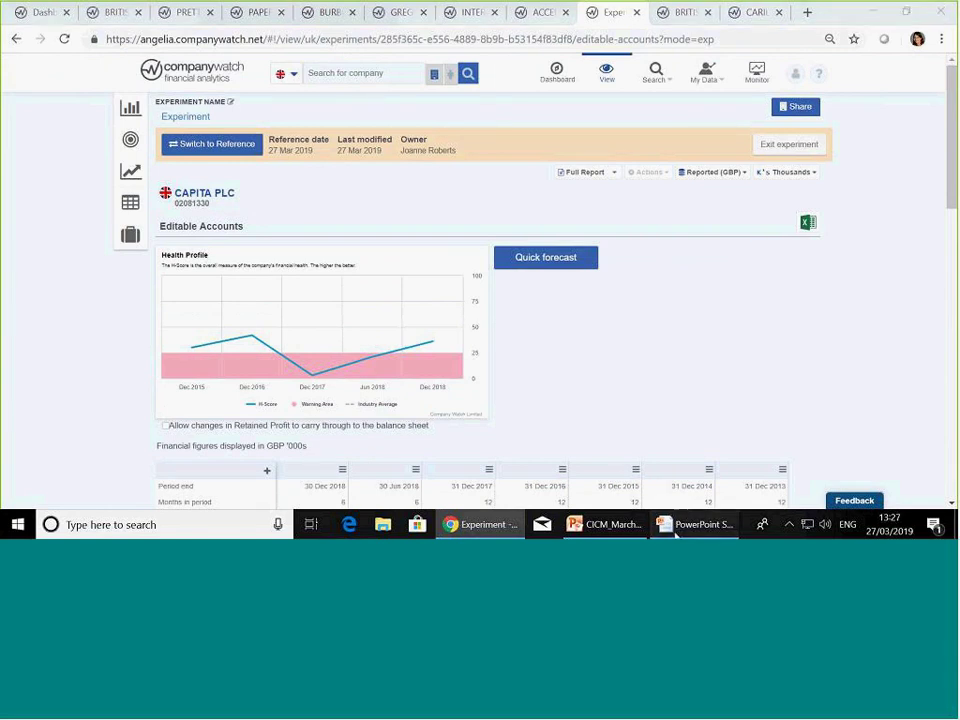
Step: Switch to the PowerPoint slide show
left_click(676, 530)
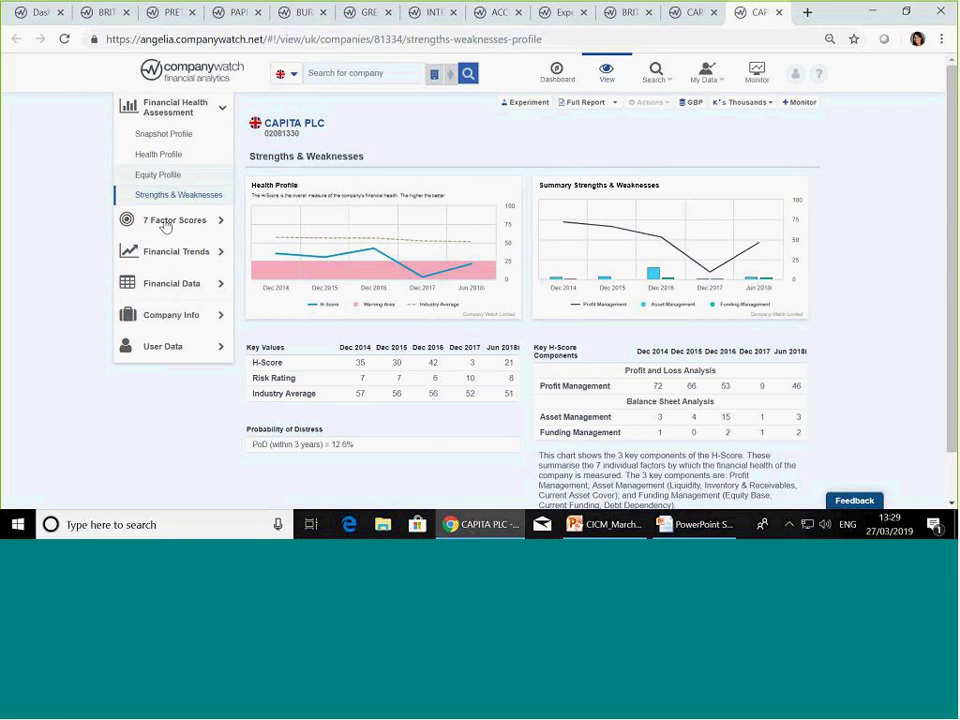
Step: Open Capita's Profit Management factor score and review its components, including amortisation and current liabilities
left_click(166, 221)
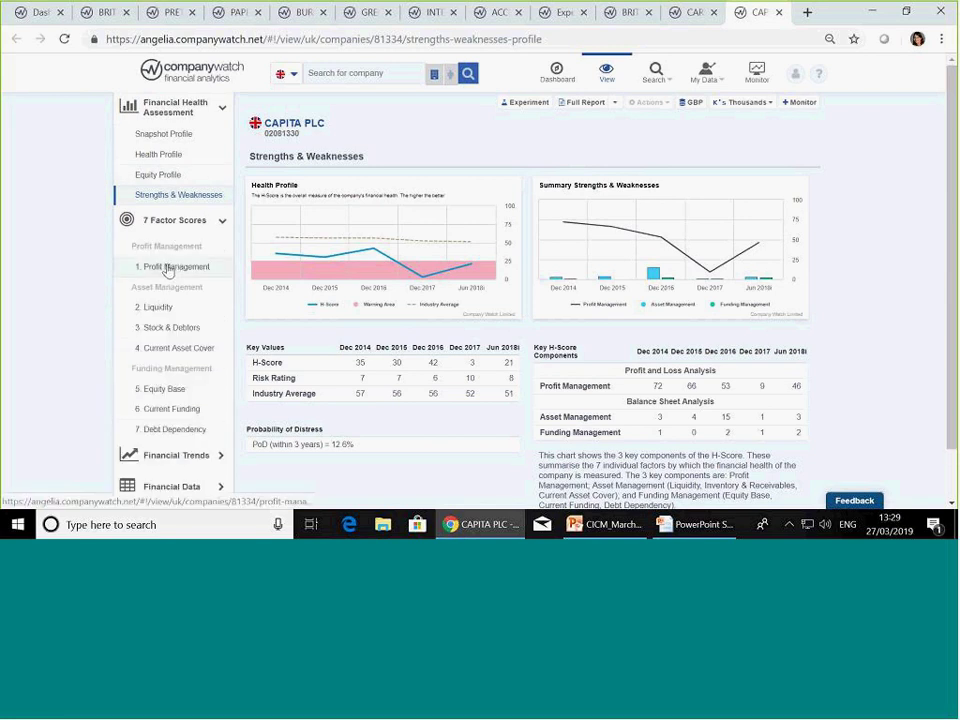
left_click(168, 268)
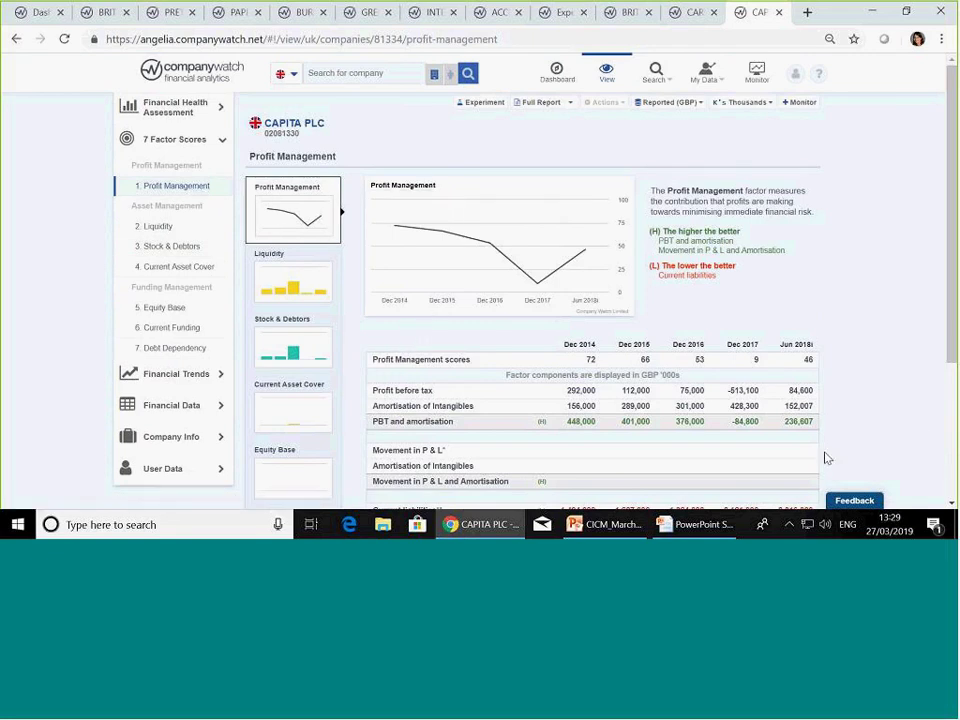
scroll(810, 423, "down", 1)
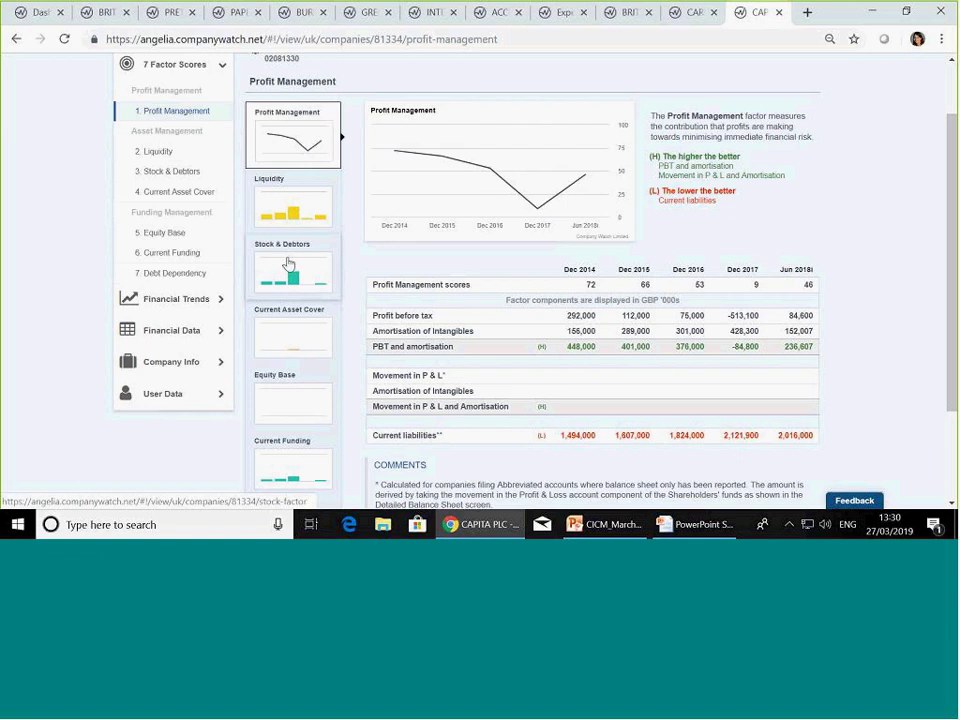
Step: View Capita's Liquidity, Stock & Debtors, Current Asset Cover and Equity Base factor scores in turn
left_click(306, 212)
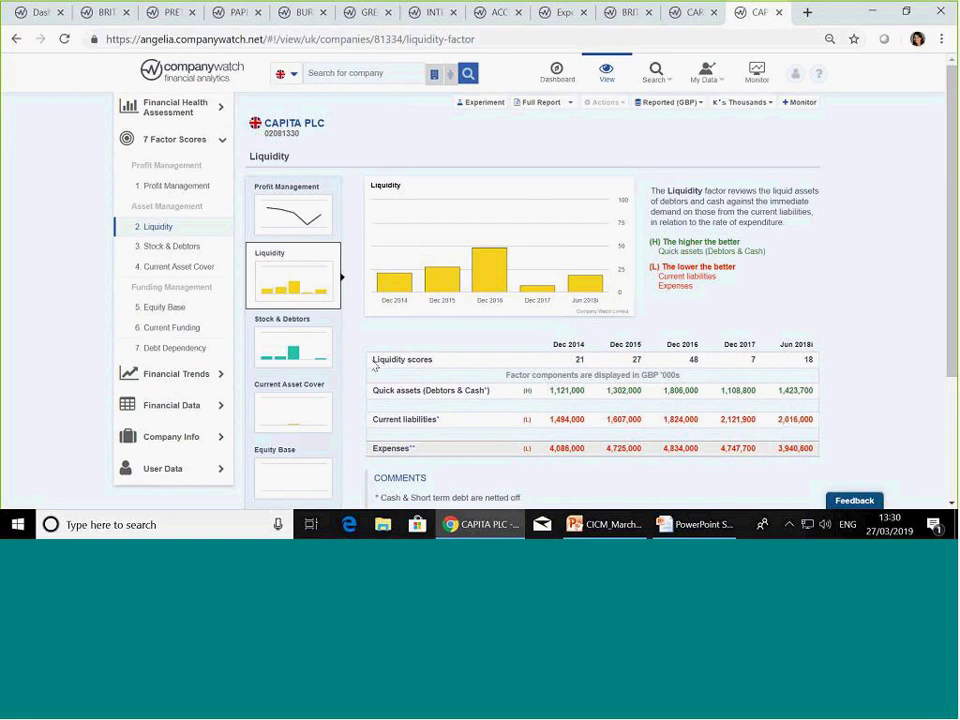
left_click(298, 348)
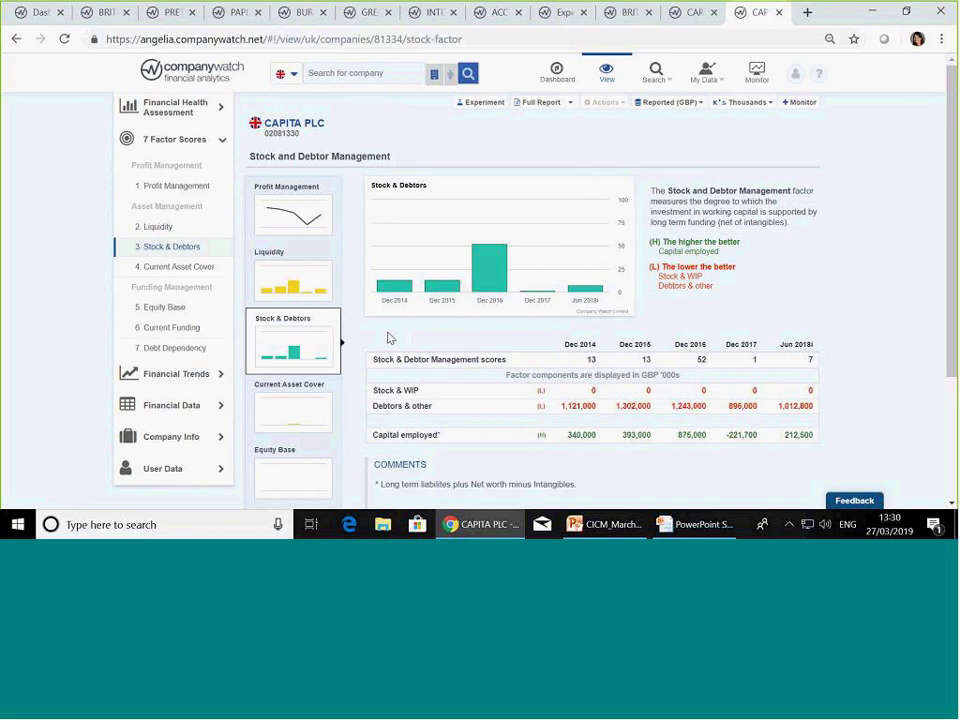
left_click(319, 405)
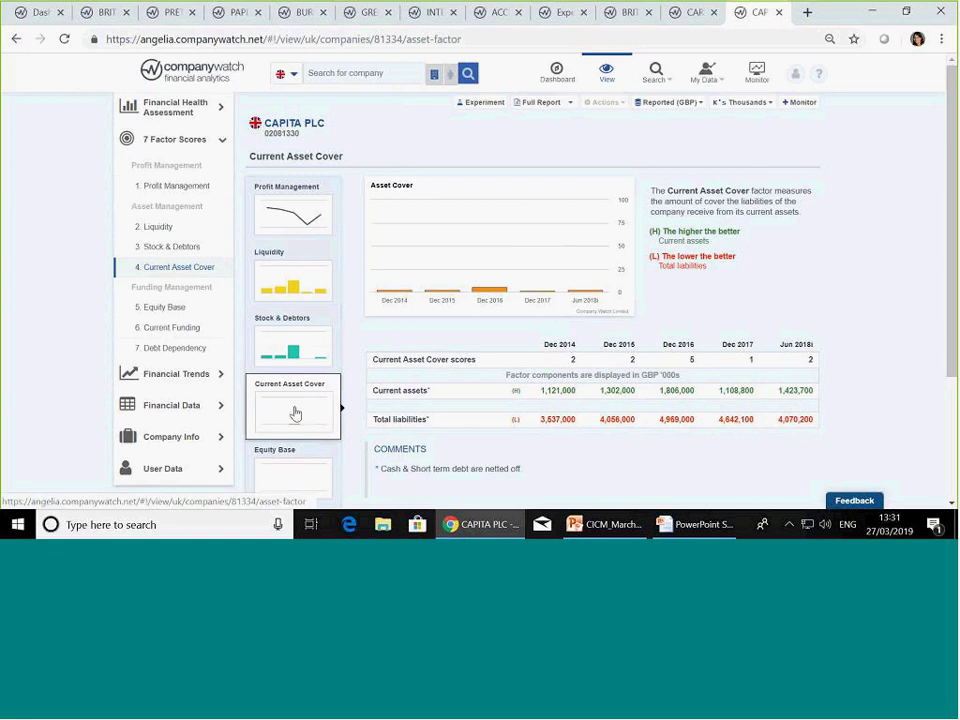
scroll(295, 414, "down", 3)
left_click(289, 338)
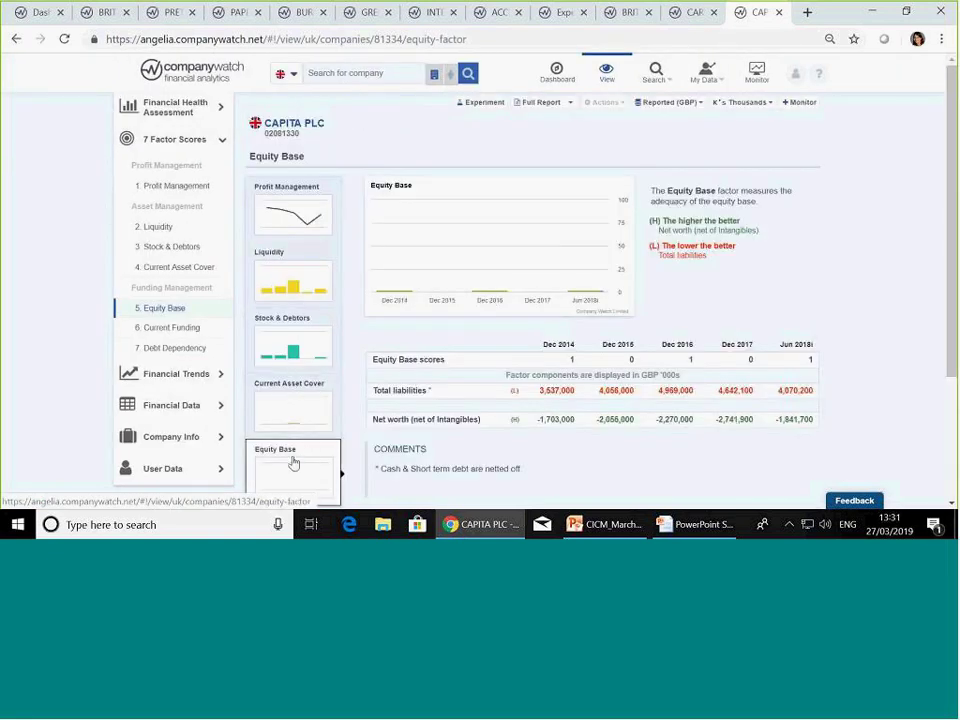
Step: Review Capita's Equity Base components, followed by its Current Funding and Debt Dependency factor scores
scroll(310, 470, "down", 1)
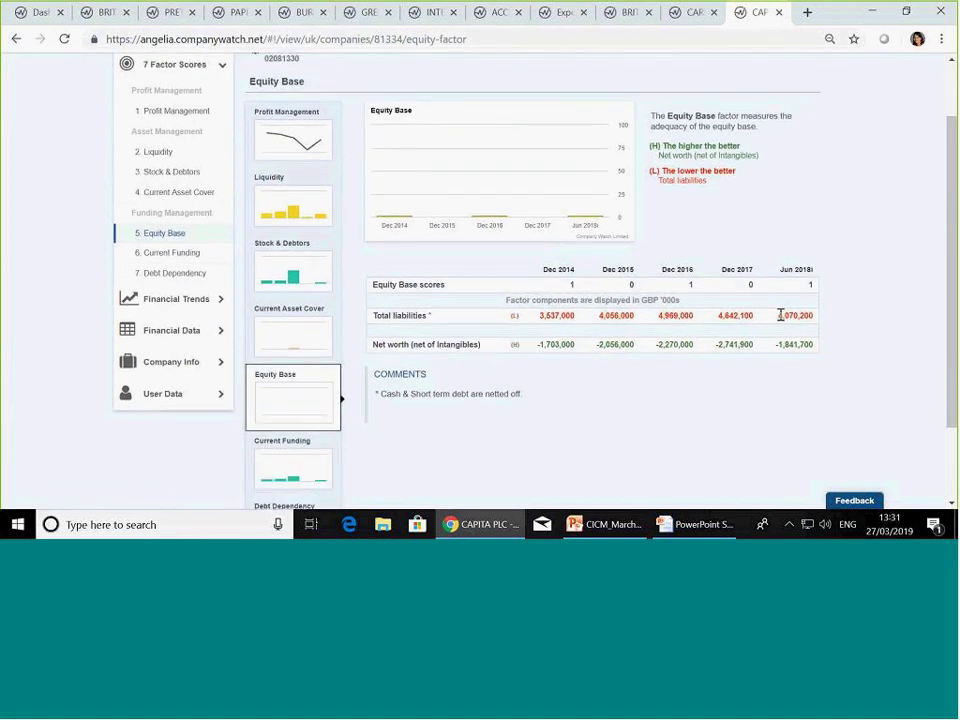
scroll(300, 395, "down", 1)
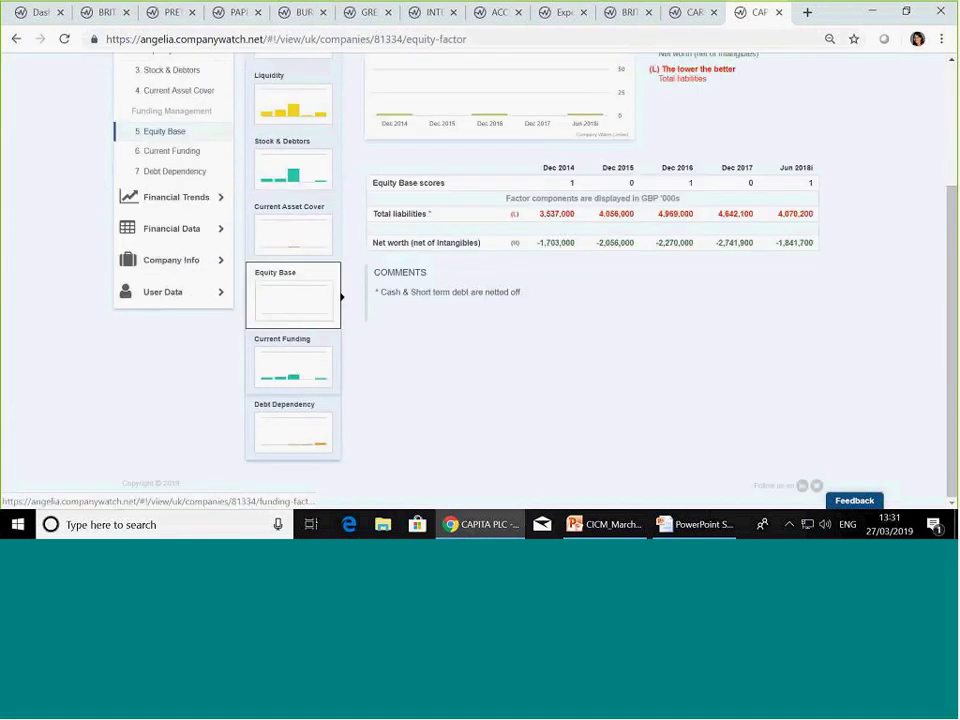
left_click(287, 374)
scroll(306, 420, "down", 2)
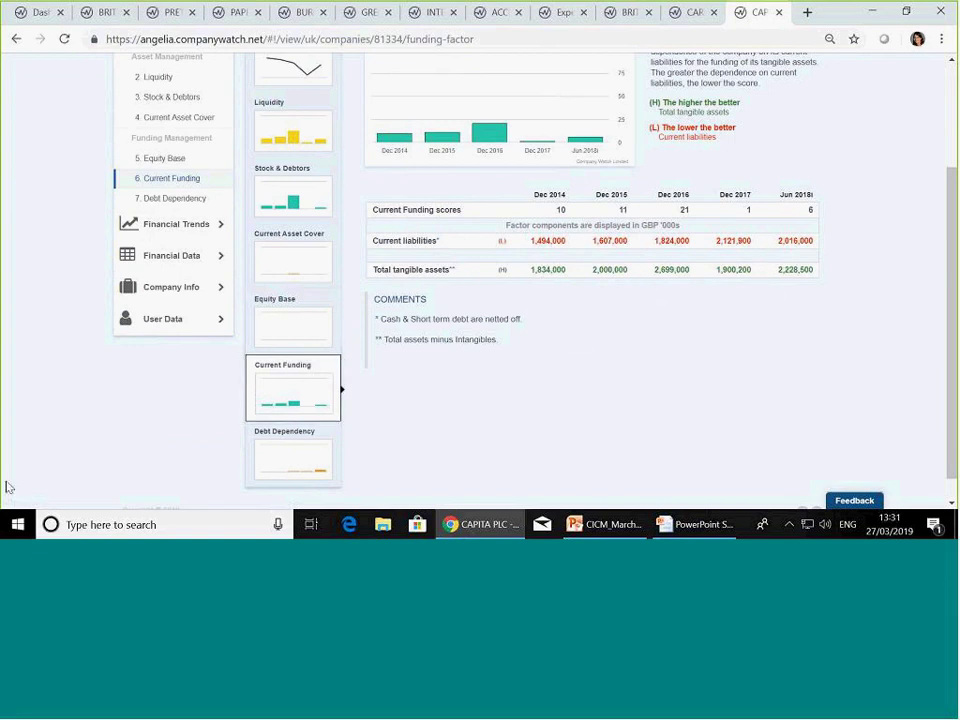
left_click(279, 460)
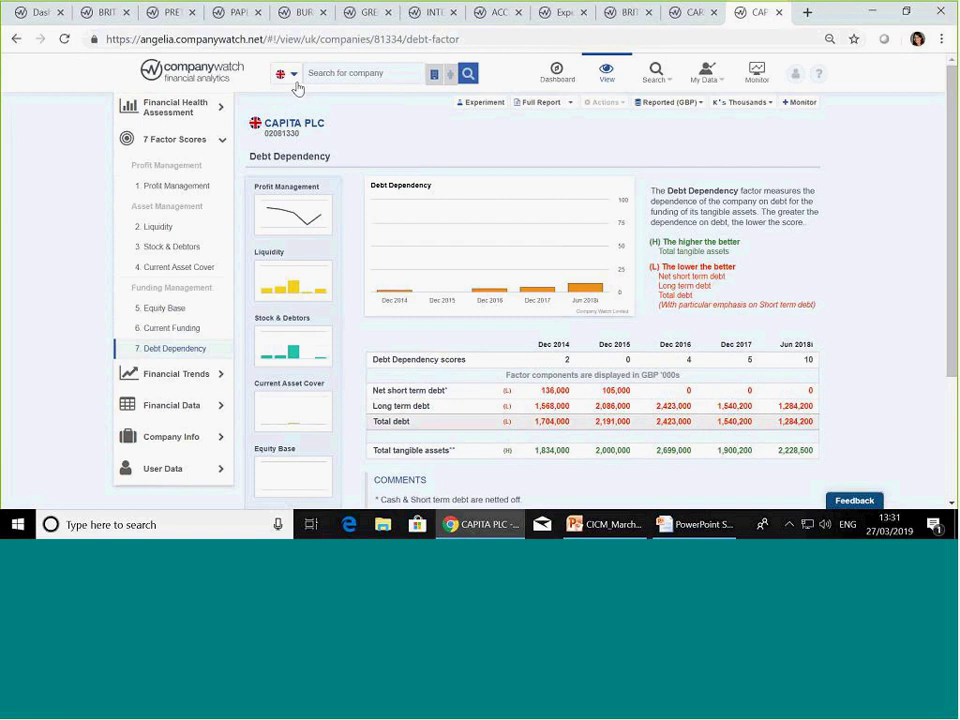
Step: Search UK companies for "debenhams" and open the health profile of Debenhams PLC
left_click(344, 76)
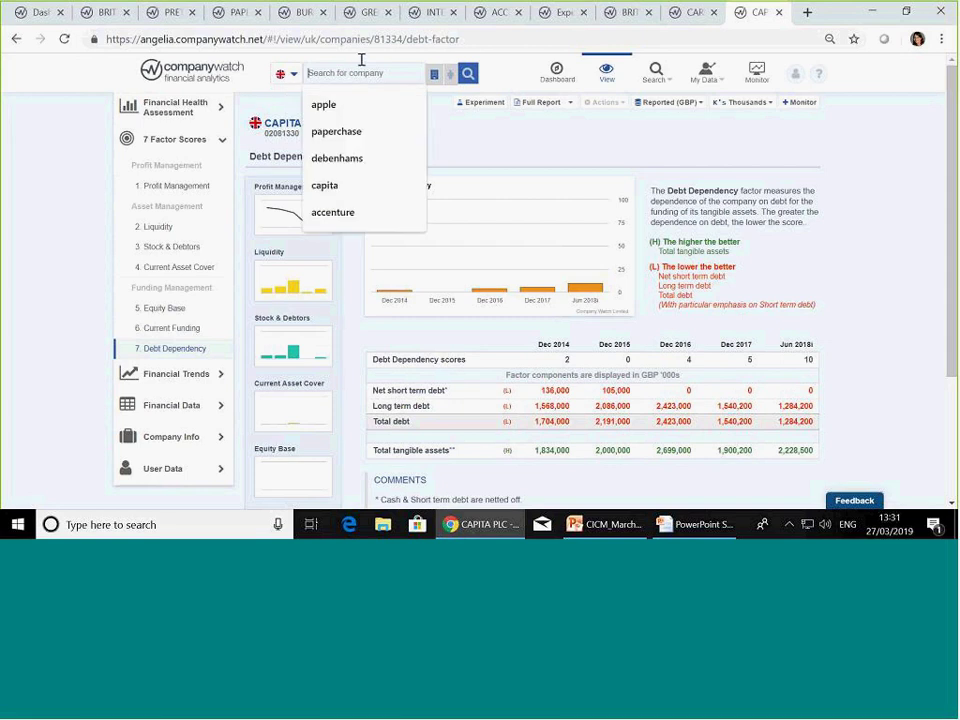
type("eben")
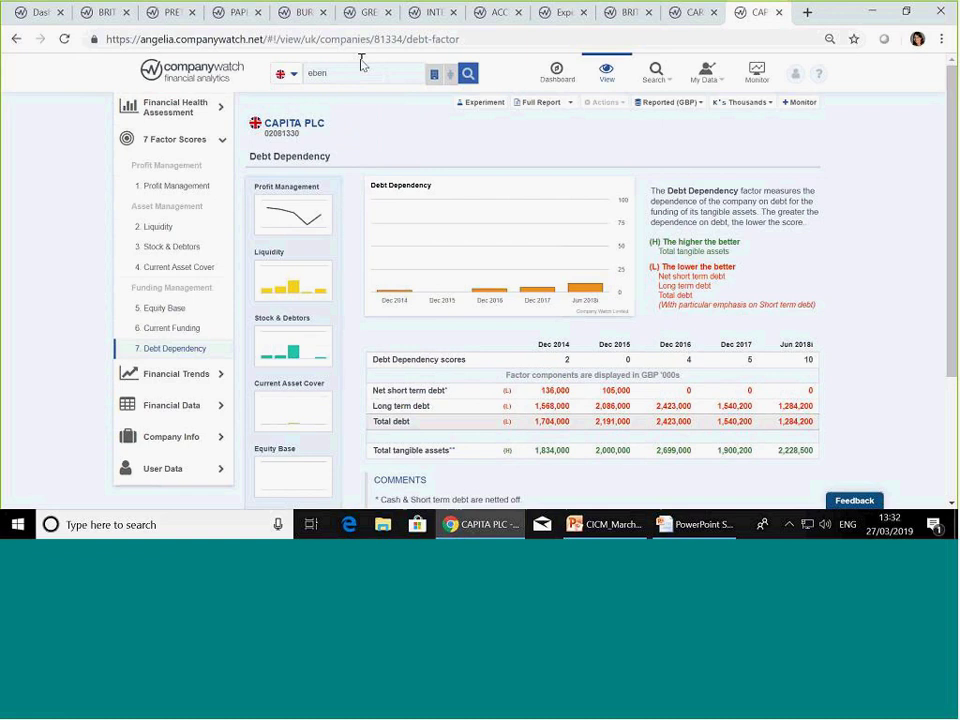
key("BackSpace")
key("BackSpace")
type("debenham")
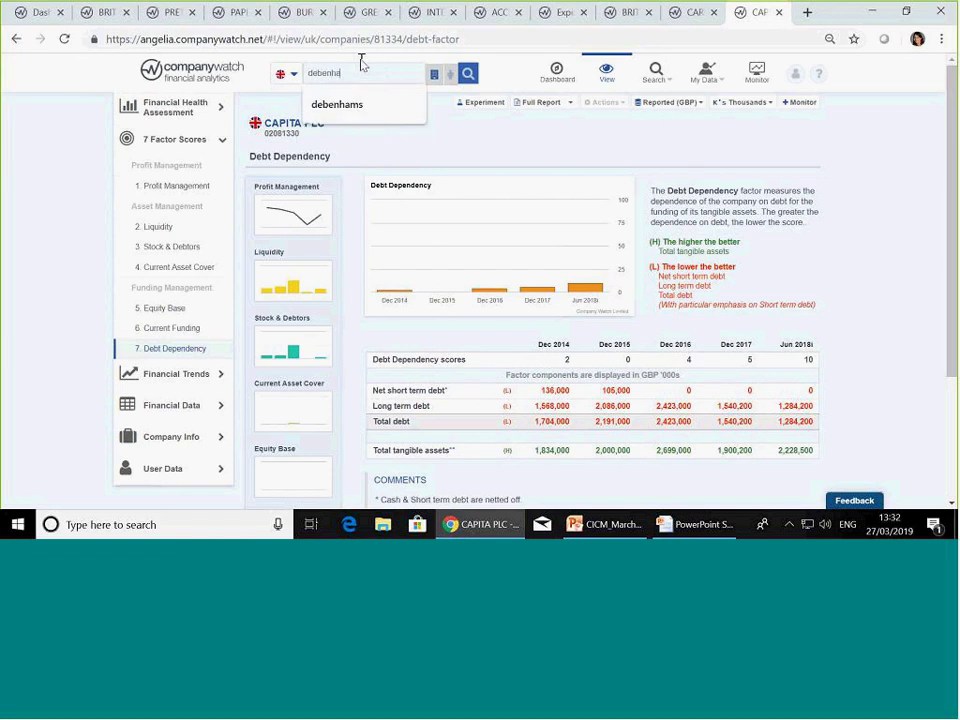
type("s")
key("Return")
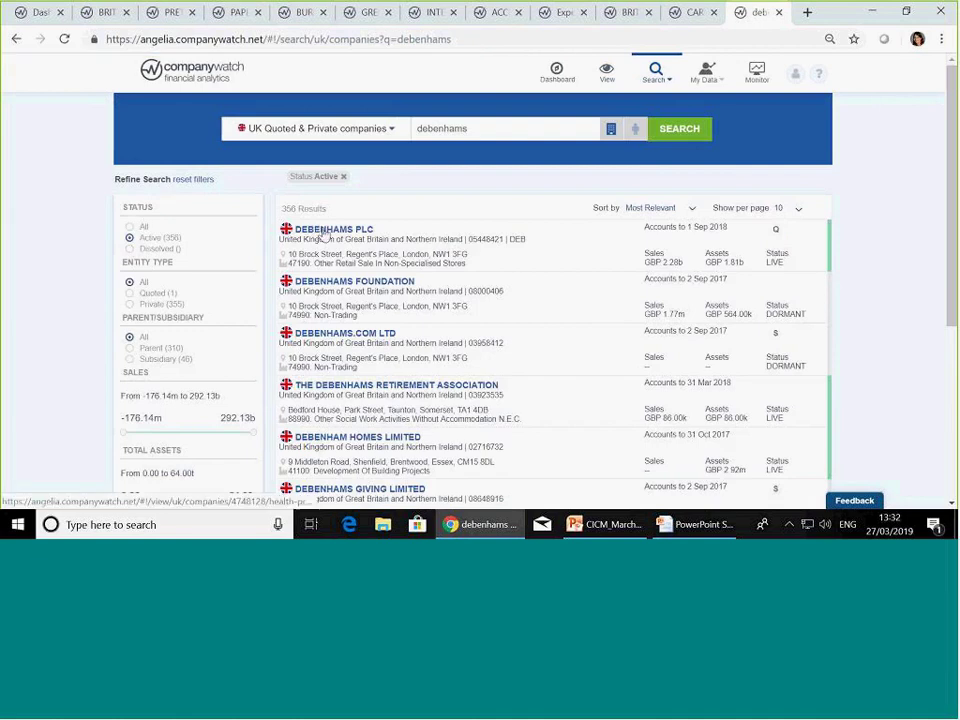
left_click(319, 233)
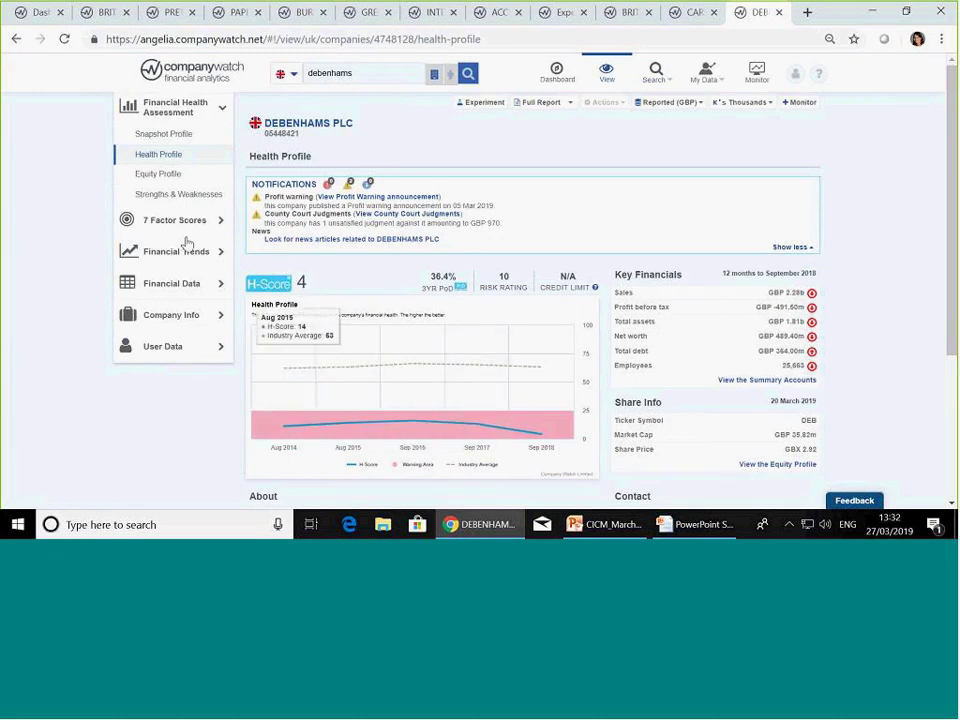
Step: Review Debenhams' Strengths & Weaknesses, then examine intangible fixed assets, net worth and profit in its summary accounts
left_click(180, 197)
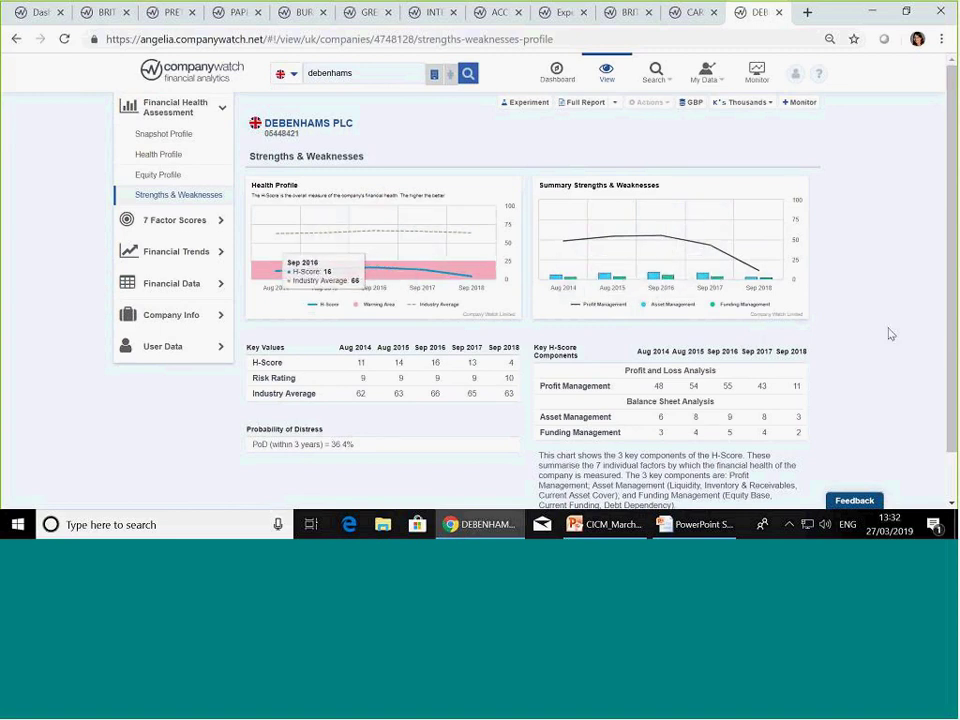
left_click(155, 287)
left_click(160, 309)
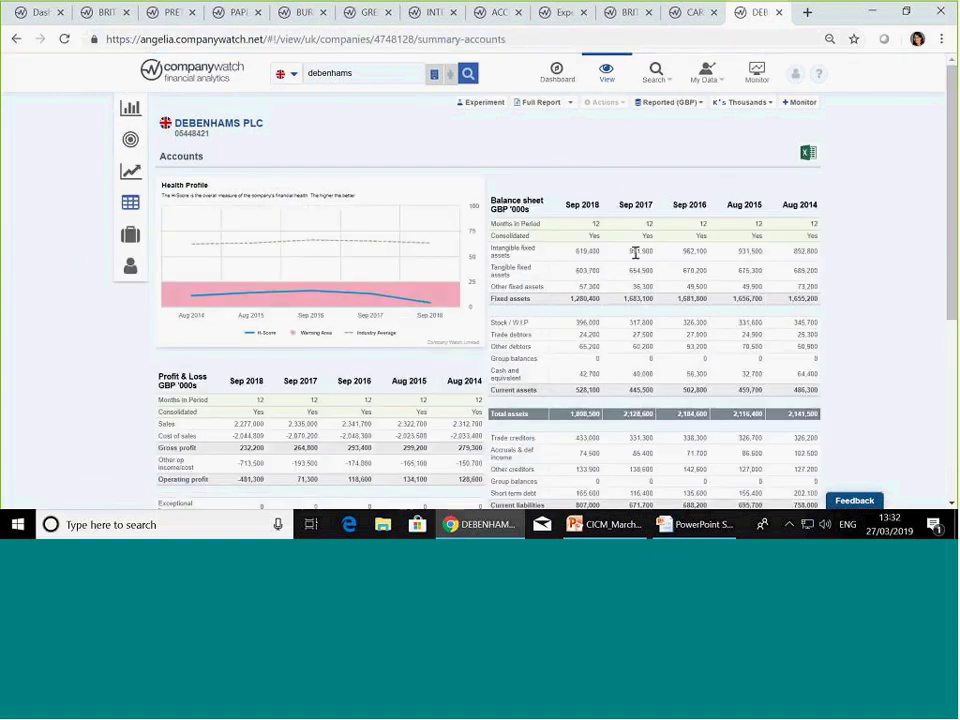
scroll(635, 253, "down", 5)
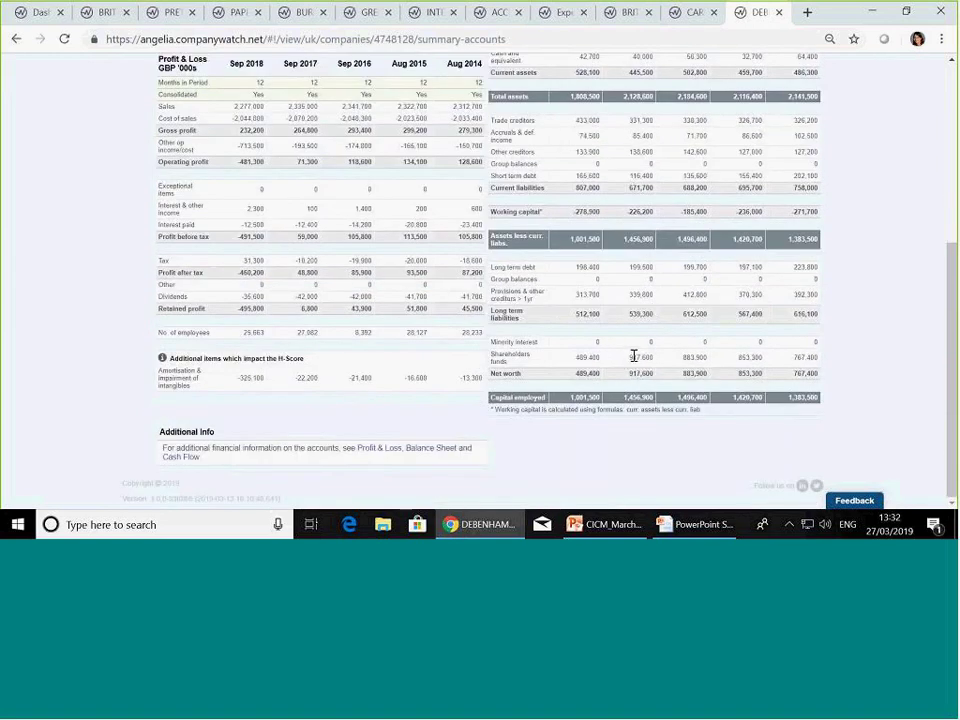
scroll(634, 356, "up", 1)
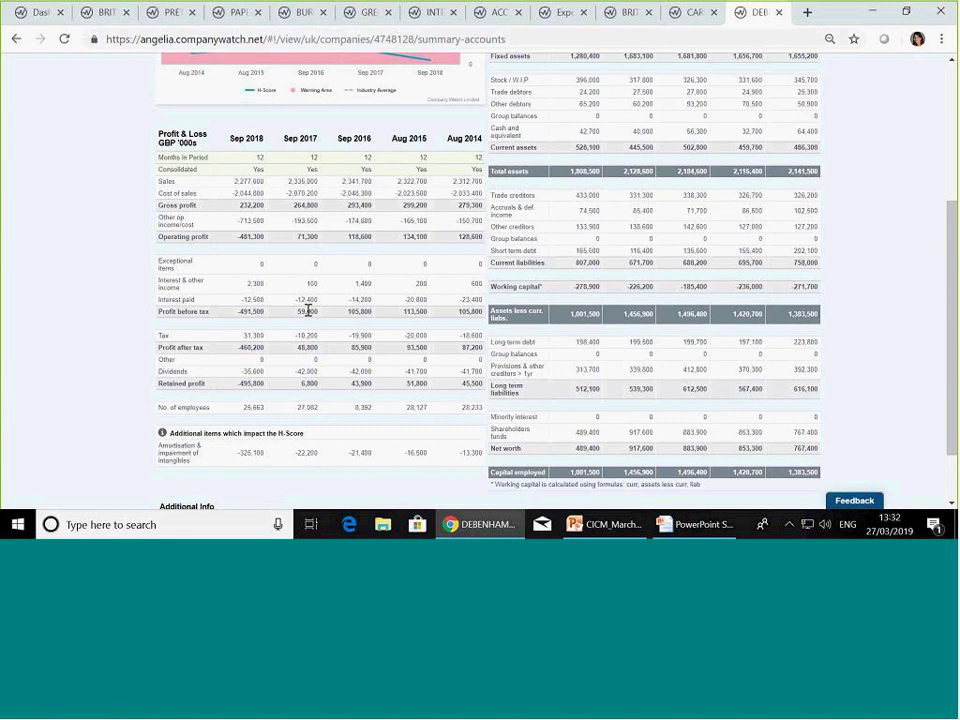
scroll(308, 311, "up", 5)
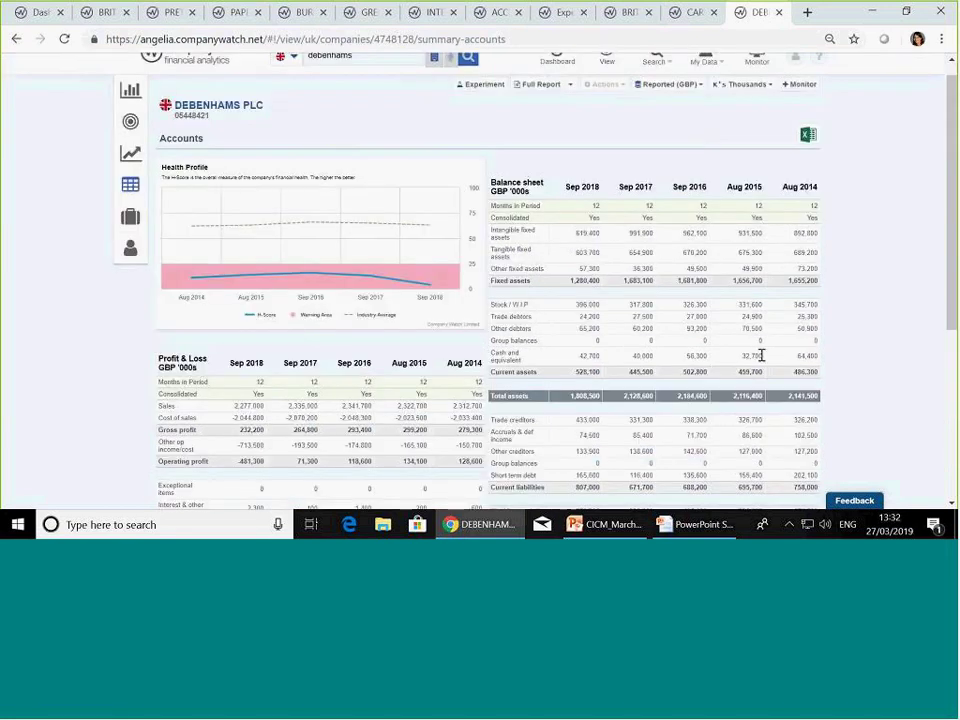
scroll(884, 336, "up", 1)
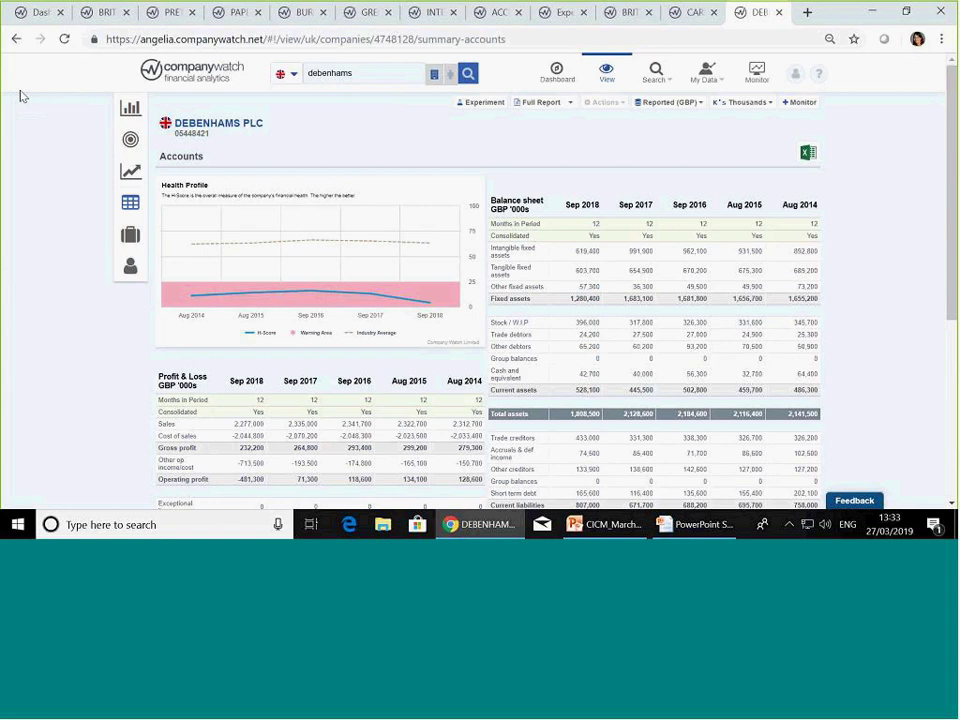
Step: Open Debenhams' Equity Profile to view its share price history and profit warnings
mouse_move(64, 177)
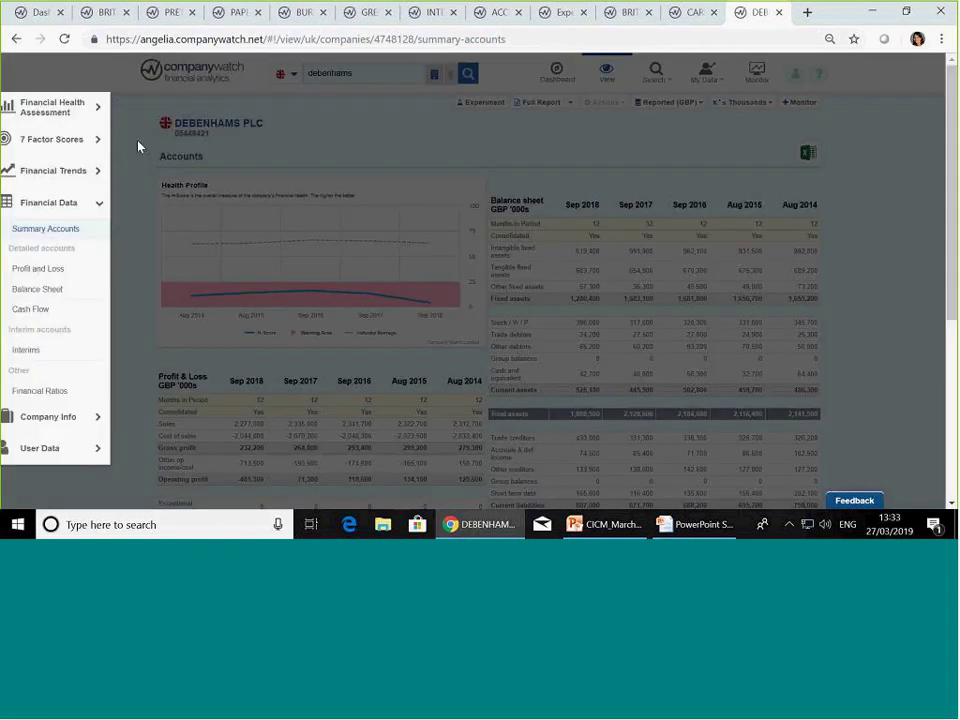
left_click(50, 110)
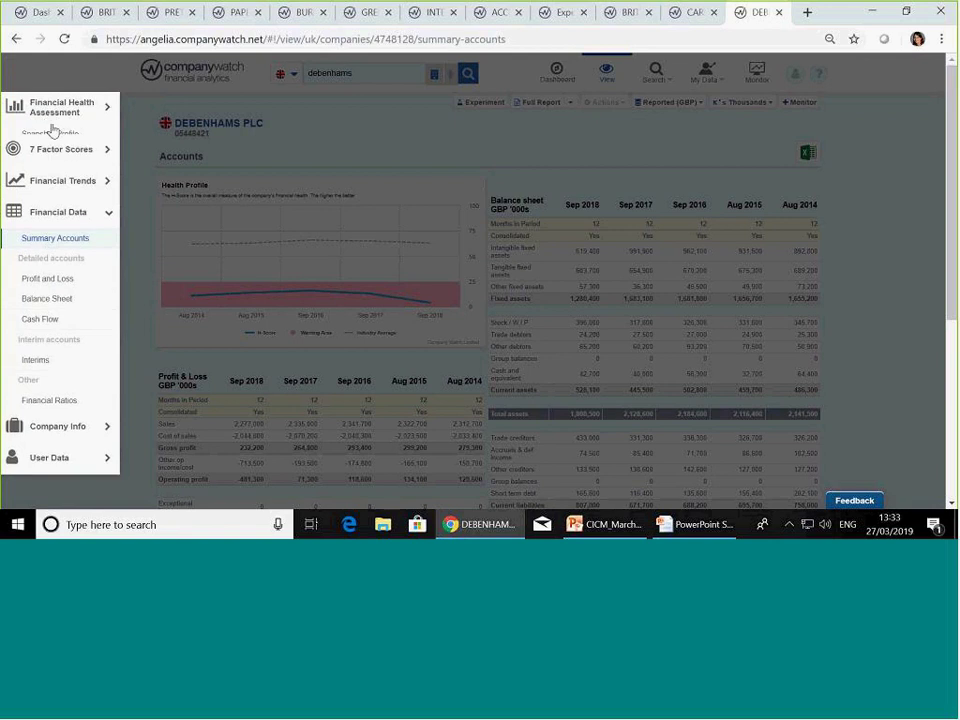
left_click(47, 175)
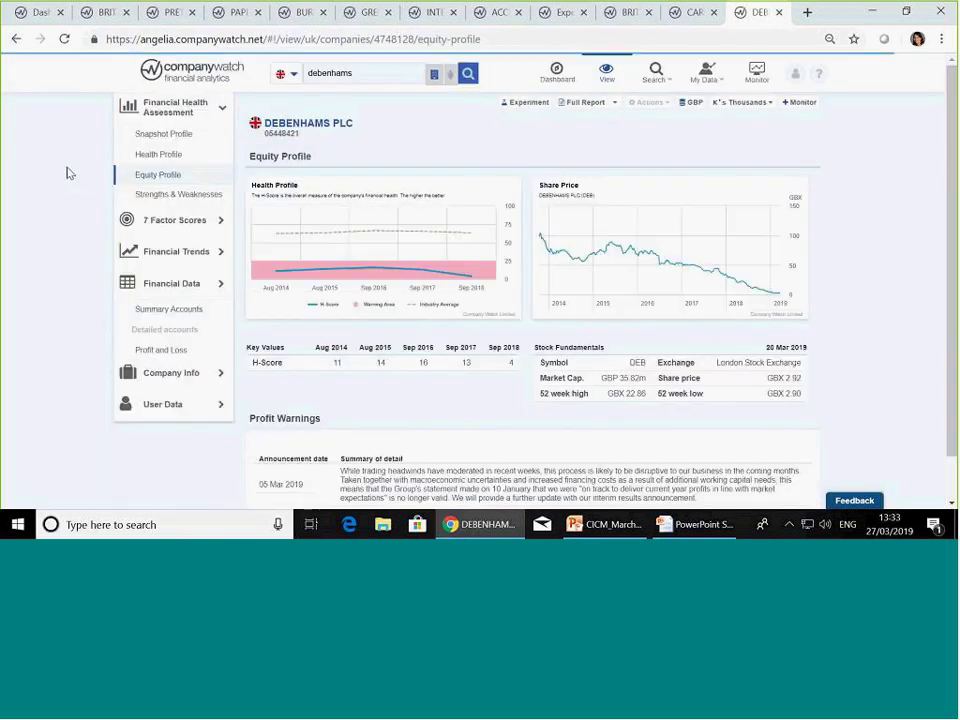